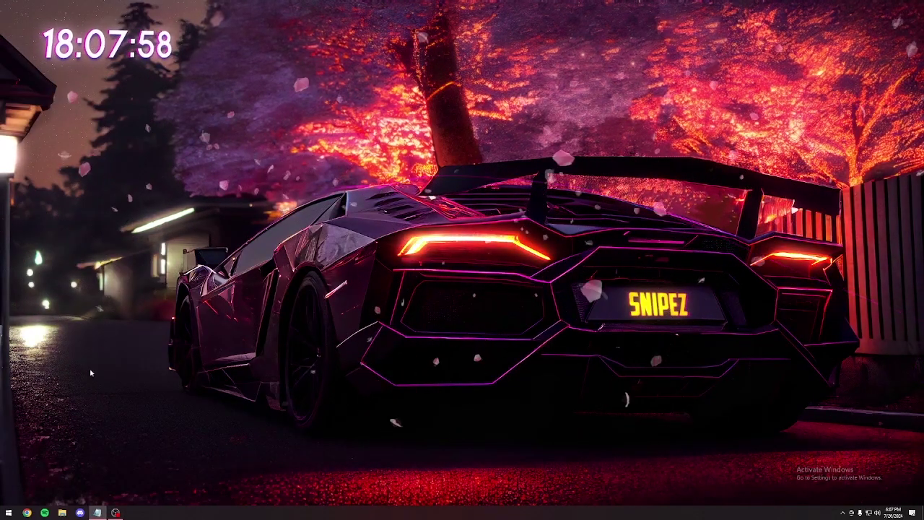
Step: Open the Epic Games Launcher and show the launch options in Fortnite's management settings from the library
key(super)
text(epic)
key(Return)
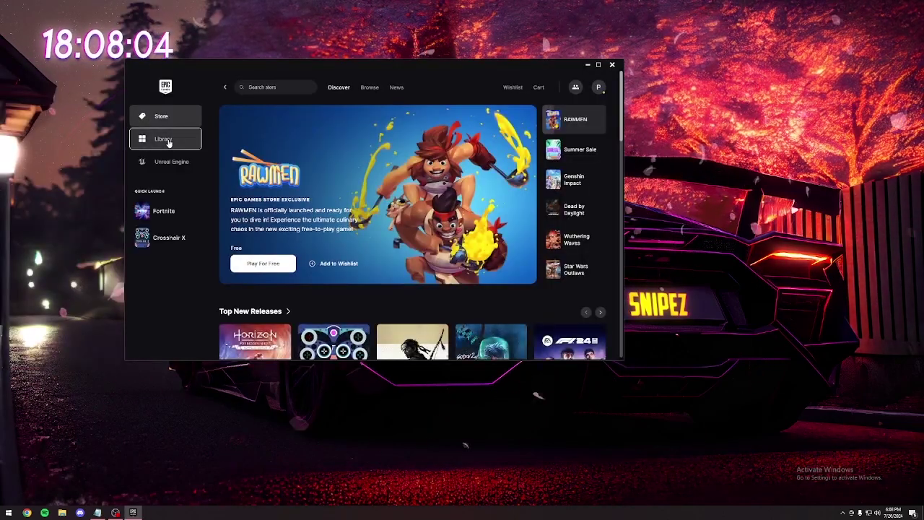
click(166, 140)
click(498, 311)
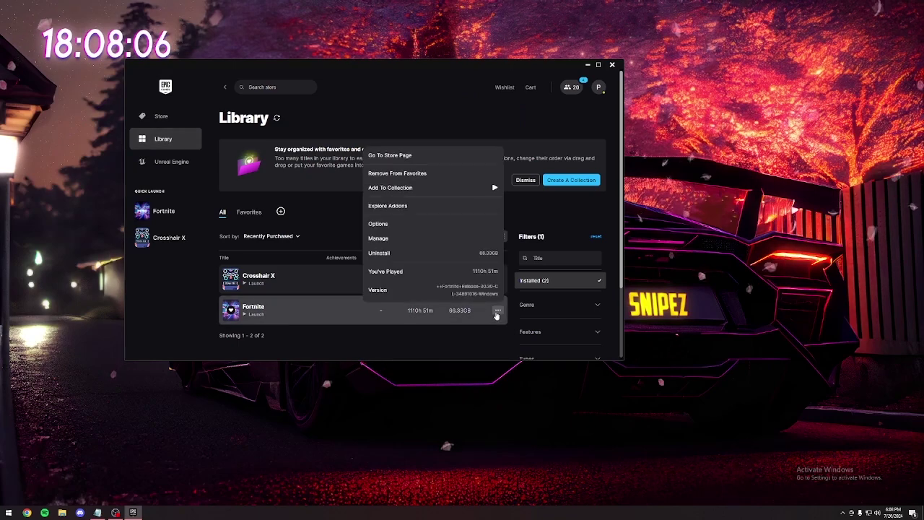
click(387, 239)
scroll(371, 255, down, 1)
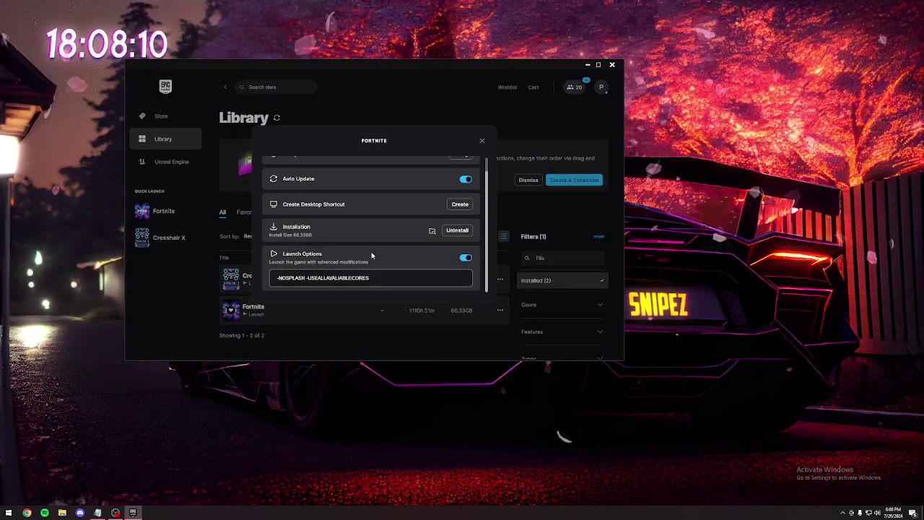
Step: Highlight Fortnite's launch options text -NOSPLASH -USEALLAVALIABLECORES and close the management settings
mouse_move(370, 278)
mouse_down()
mouse_move(274, 278)
mouse_move(370, 278)
mouse_up()
click(272, 278)
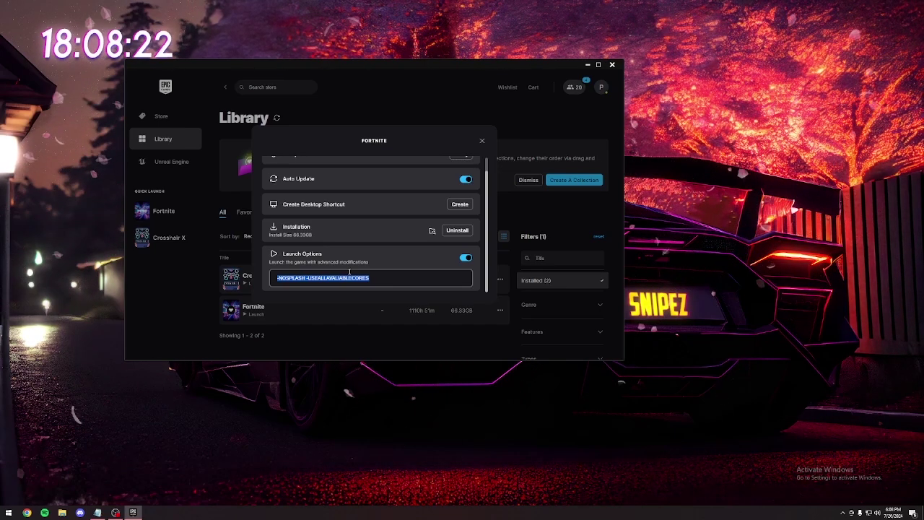
click(482, 140)
Step: Apply Fortnite's installation options with DirectX 12 Shaders deselected, and close the Epic Games Launcher
click(497, 310)
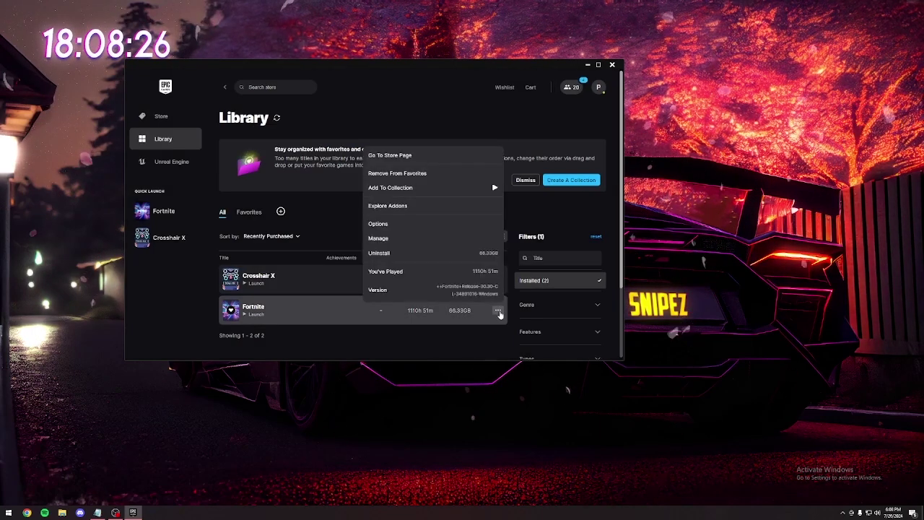
click(388, 226)
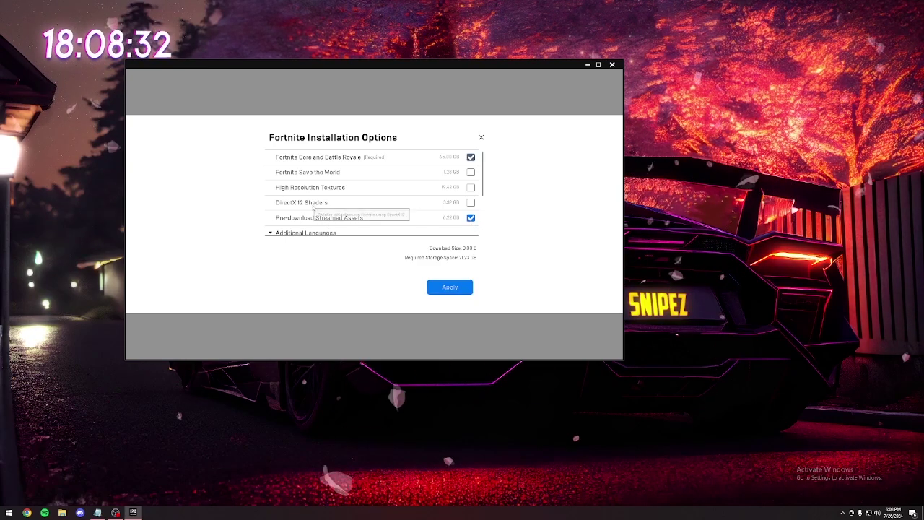
click(444, 287)
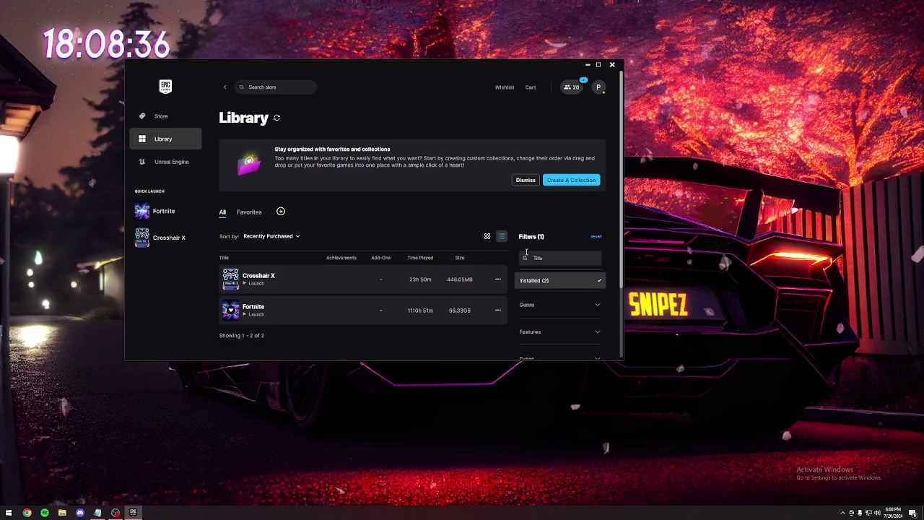
click(613, 66)
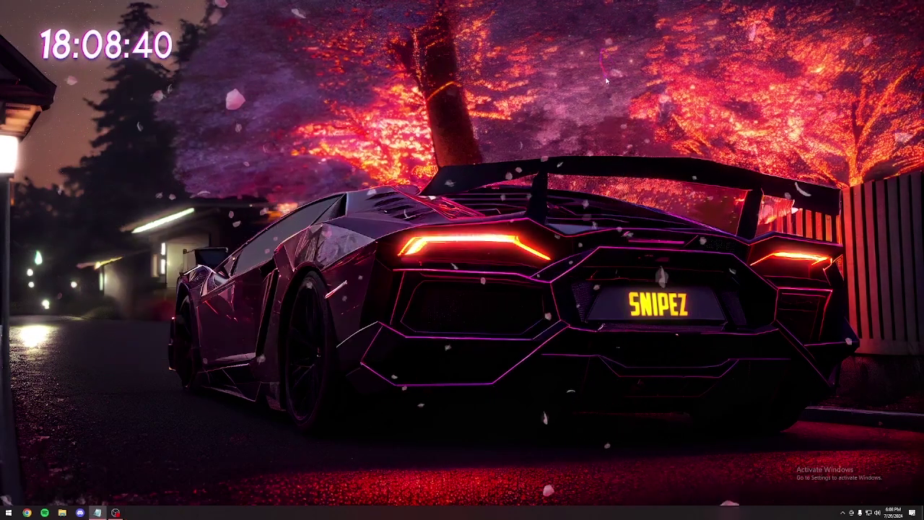
Step: Open the Windows Update settings, pause updates for 7 days, and close the settings window
key(super)
text(update)
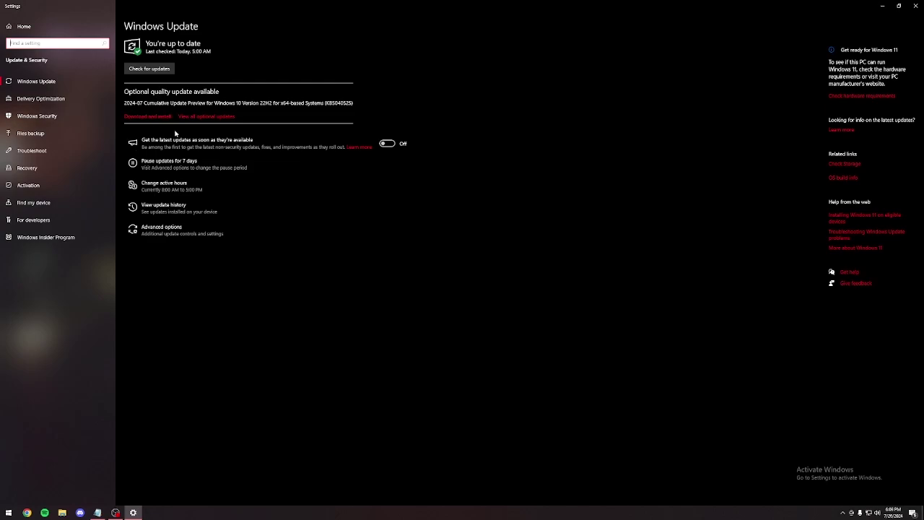
click(179, 165)
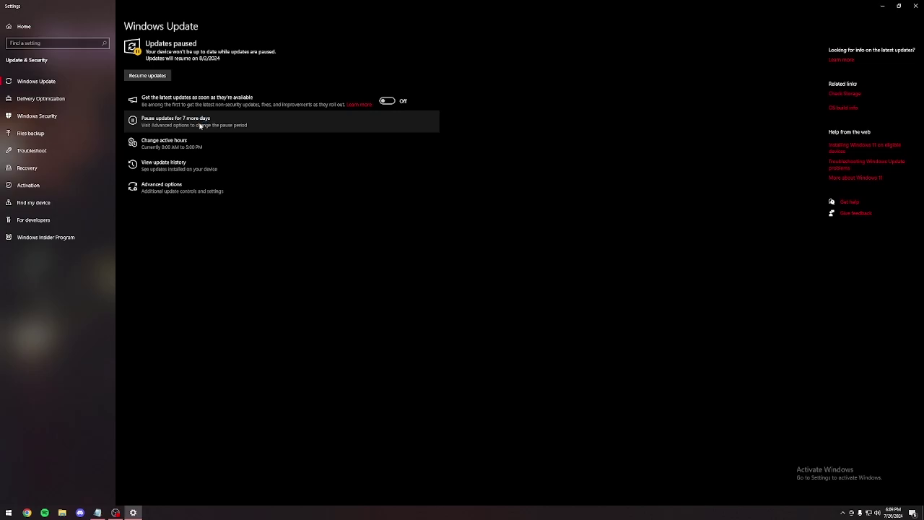
click(916, 6)
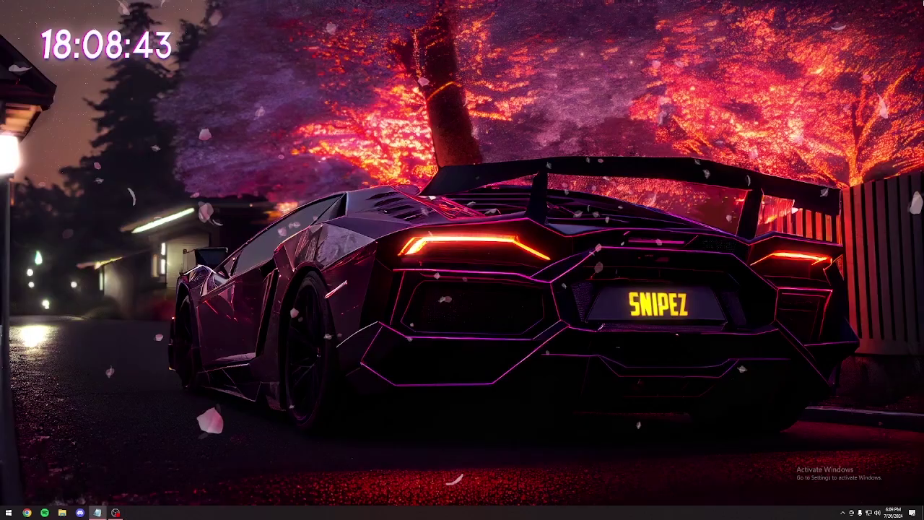
Step: Launch Fortnite from the Epic Games Launcher and open the in-game video settings
key(super)
text(epic)
key(Return)
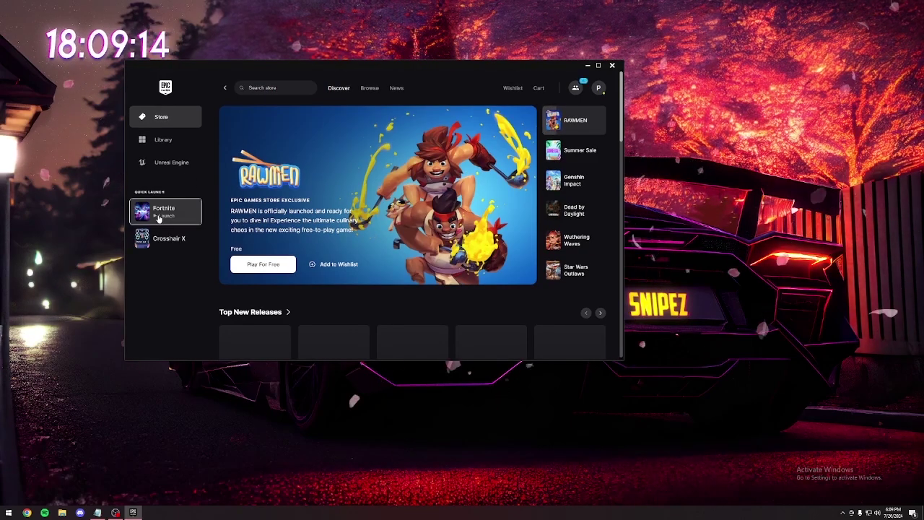
click(160, 215)
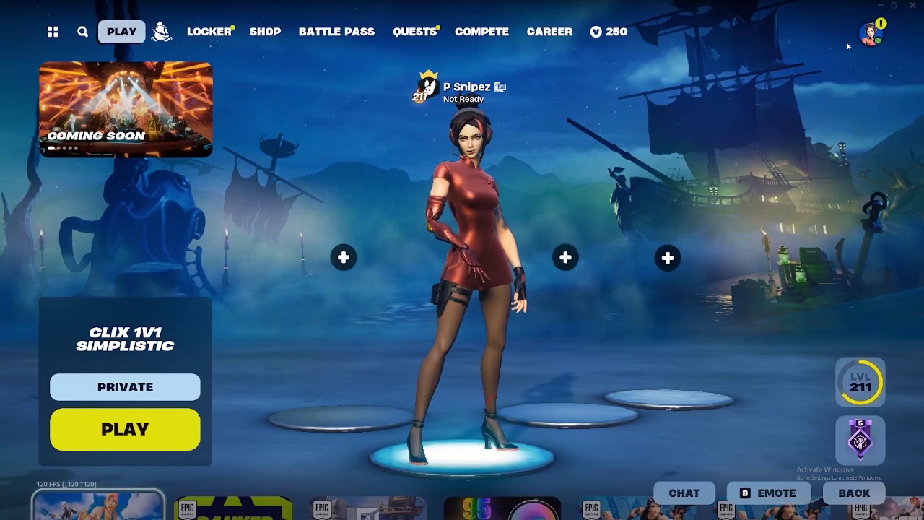
click(871, 32)
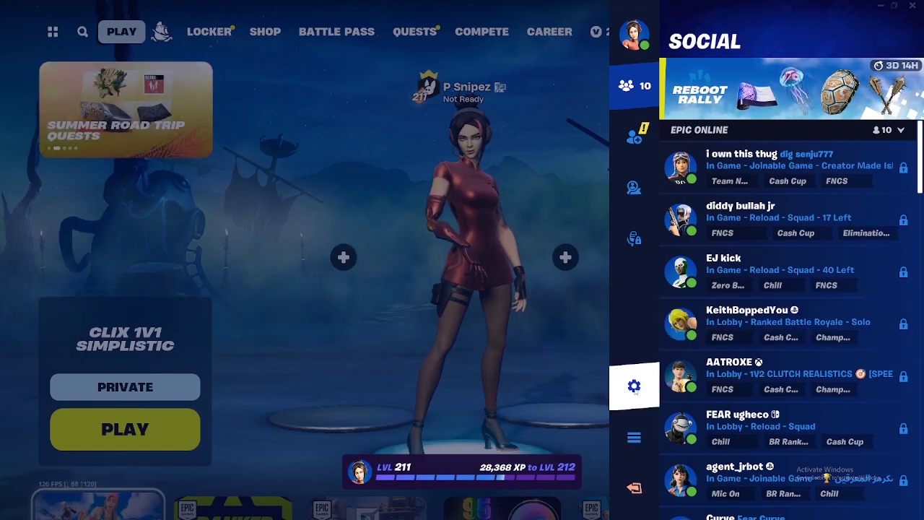
click(640, 384)
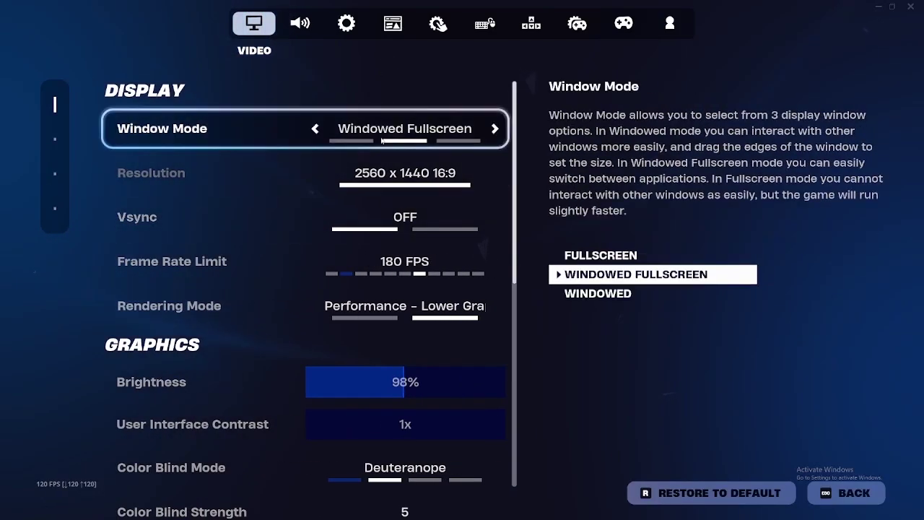
Step: Try the Fullscreen window mode and a 165 FPS frame rate limit, returning them to Windowed Fullscreen and 180 FPS
click(314, 129)
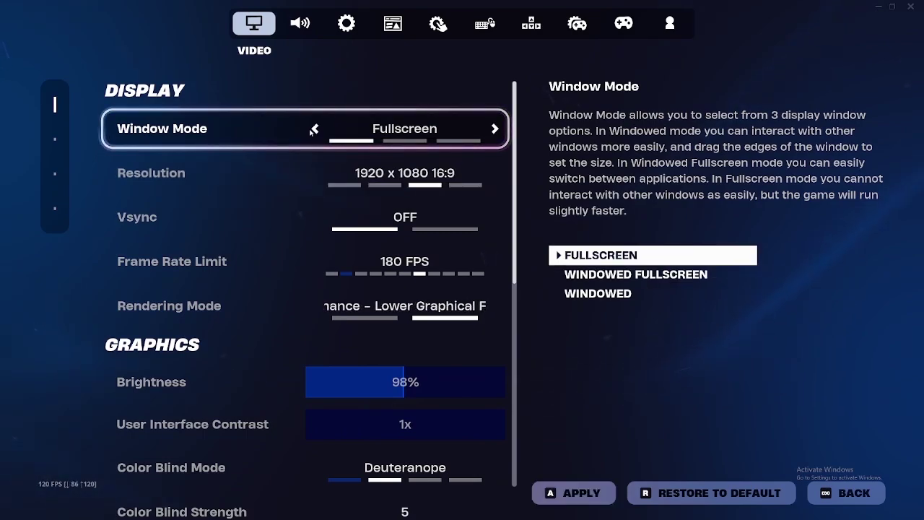
click(498, 130)
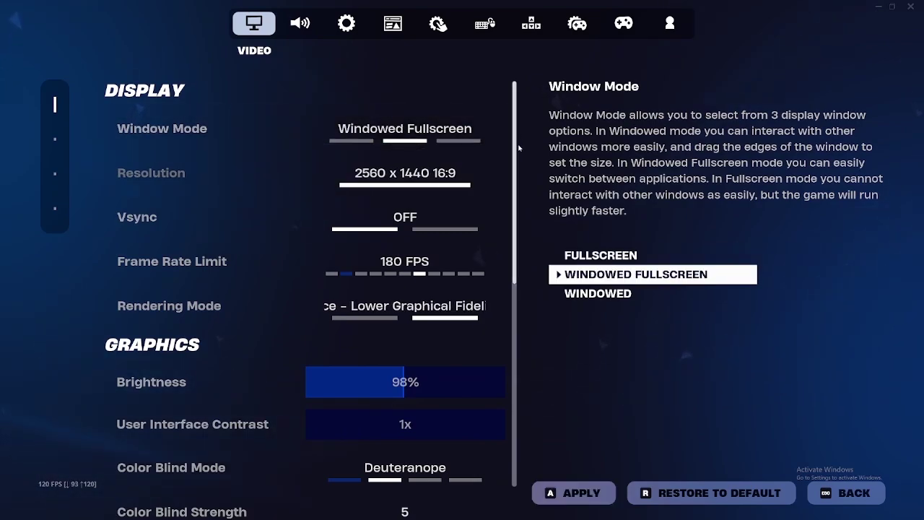
drag(515, 157, 515, 198)
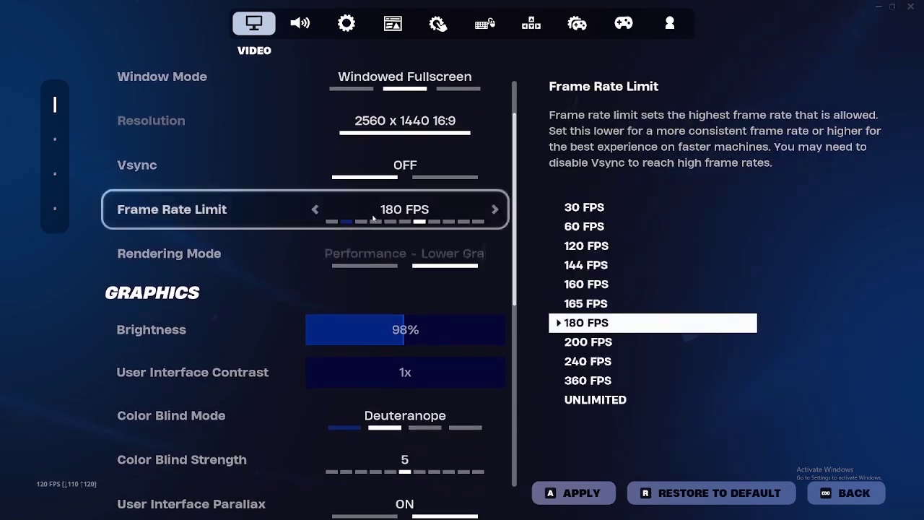
click(310, 209)
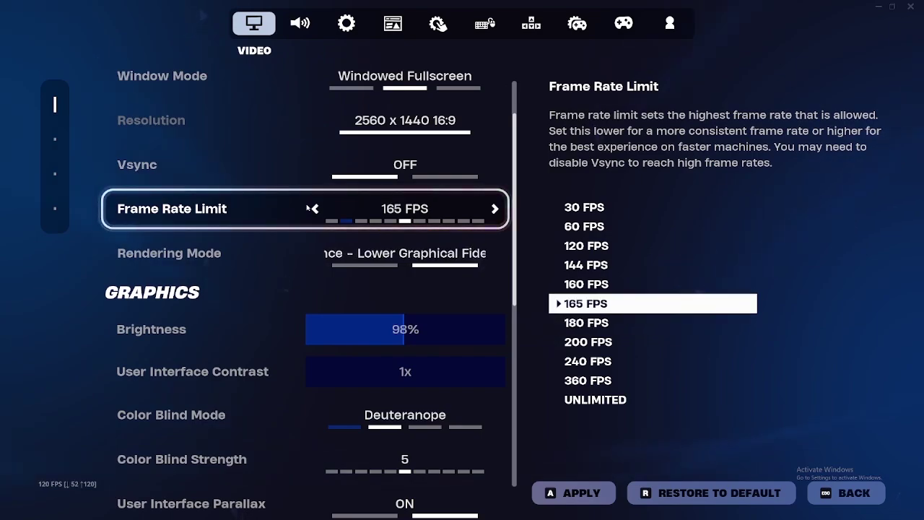
click(494, 209)
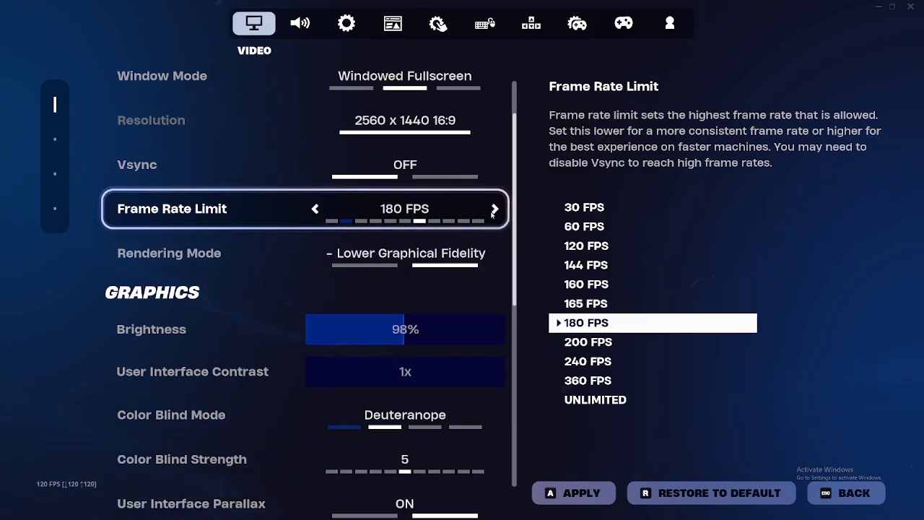
Step: Try 3D Resolution values of 100% and 51%, returning it to about 75%
scroll(488, 230, down, 8)
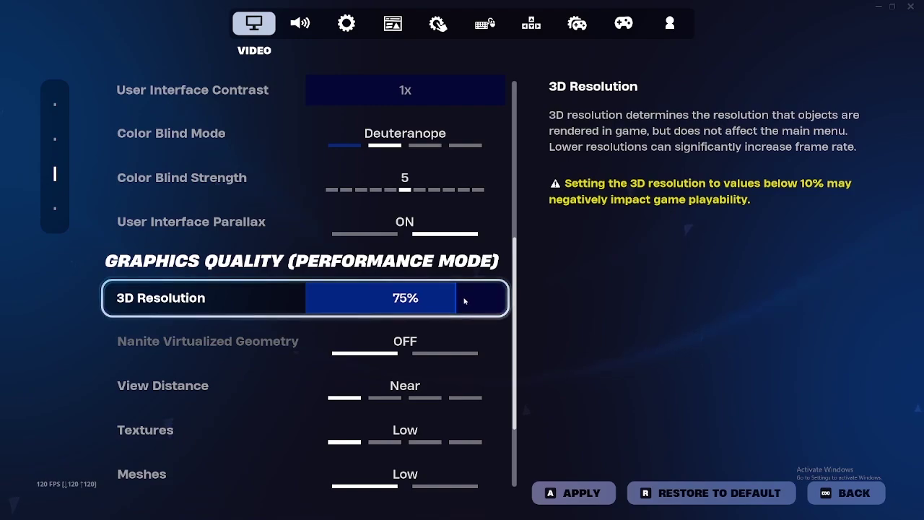
drag(487, 296, 510, 295)
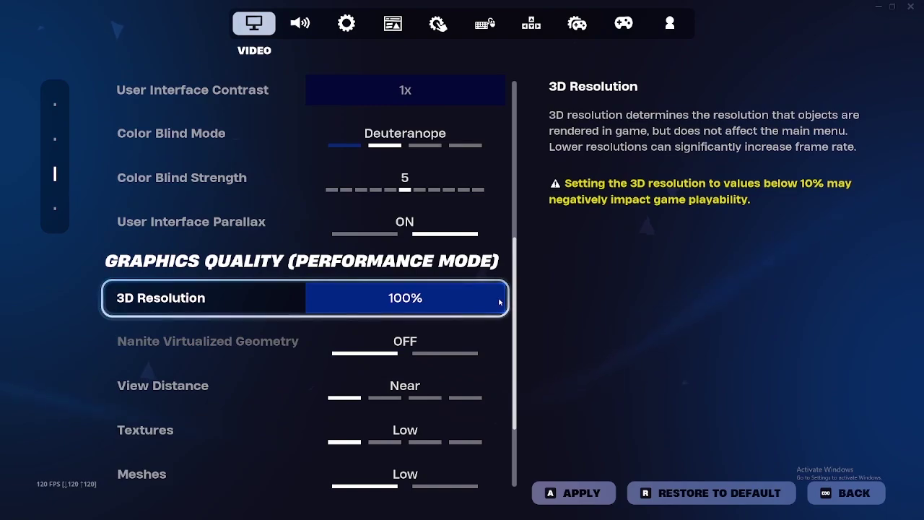
drag(498, 302, 455, 299)
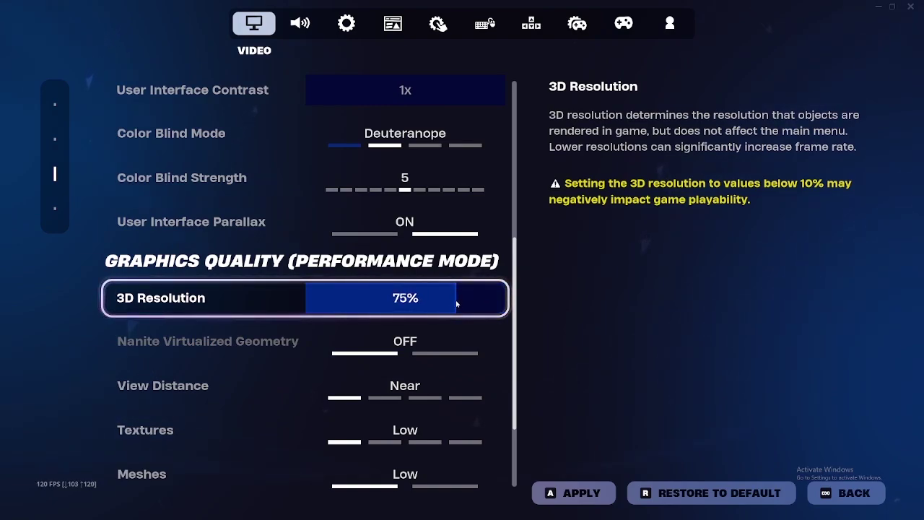
drag(455, 304, 414, 310)
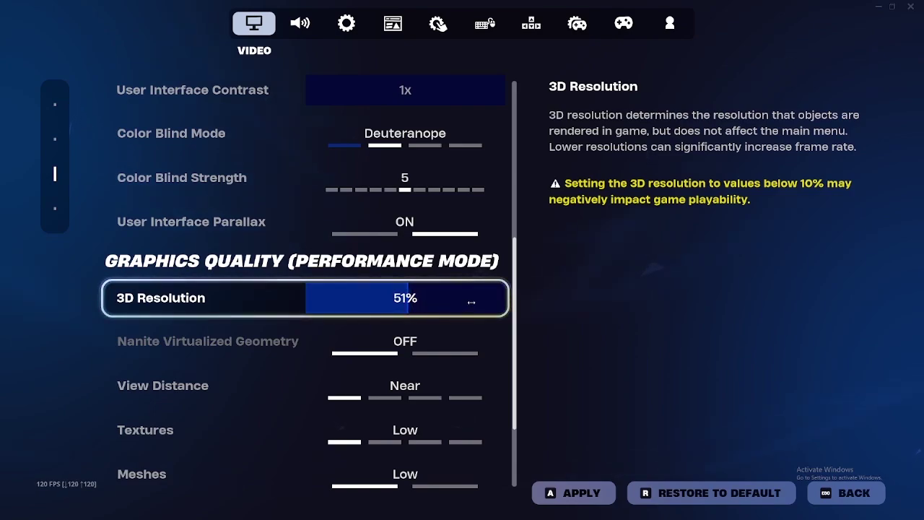
click(471, 302)
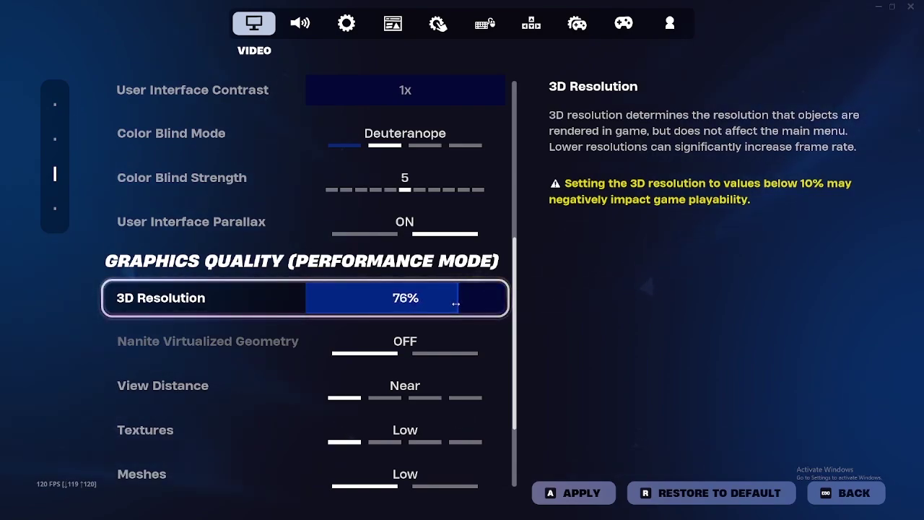
Step: Set the Rendering Mode to DirectX 11, apply and keep the video changes, and restart the game
scroll(522, 198, up, 5)
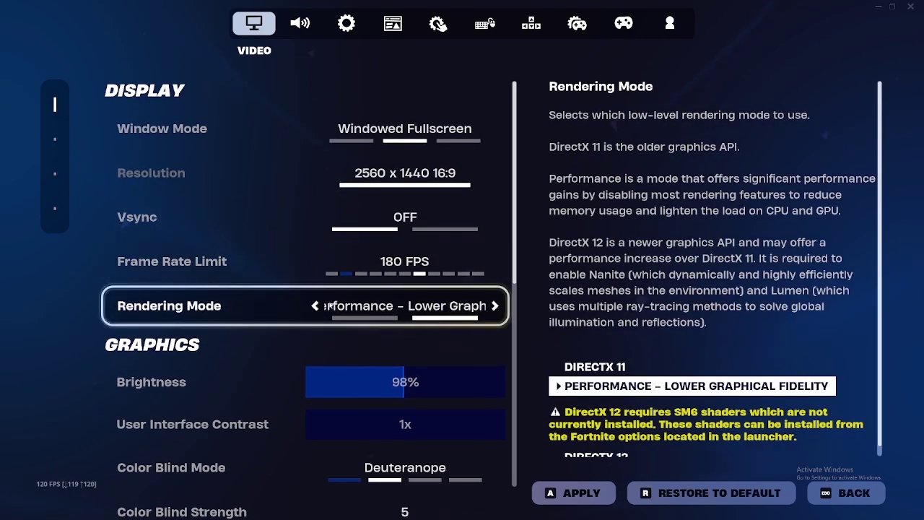
click(319, 306)
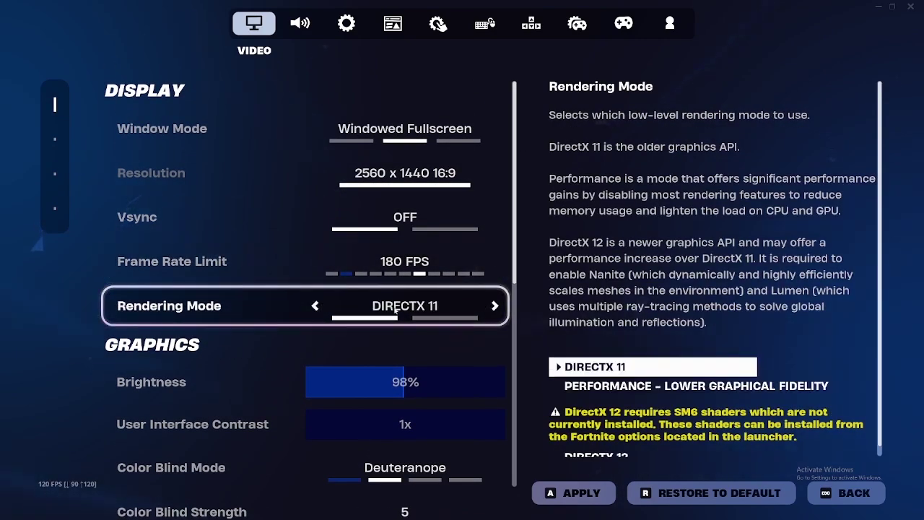
click(560, 492)
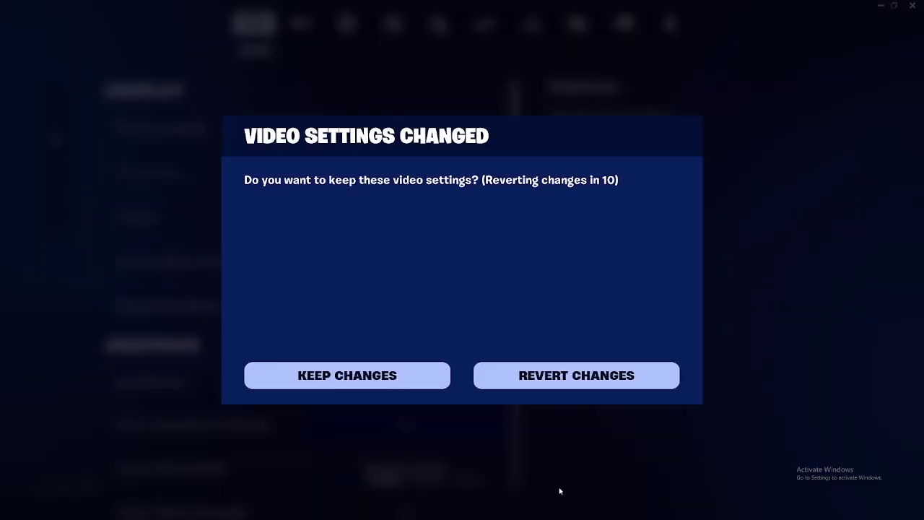
click(398, 384)
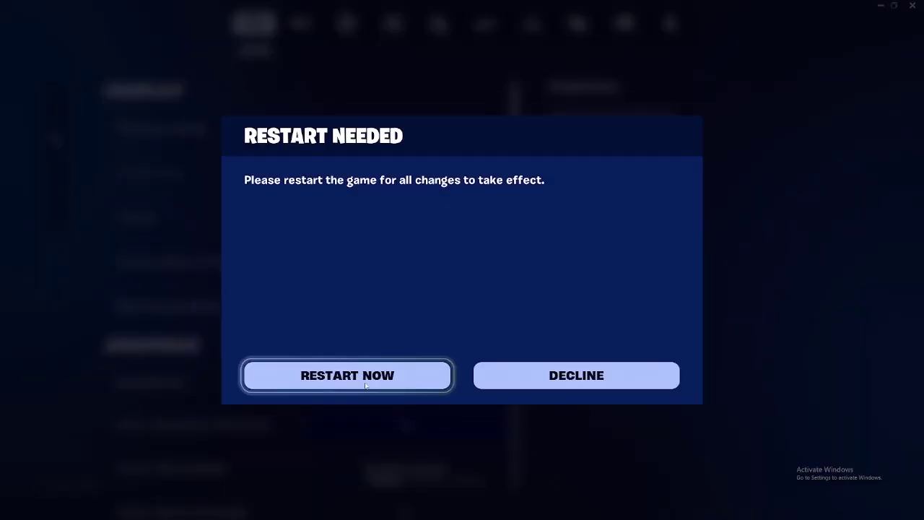
click(354, 381)
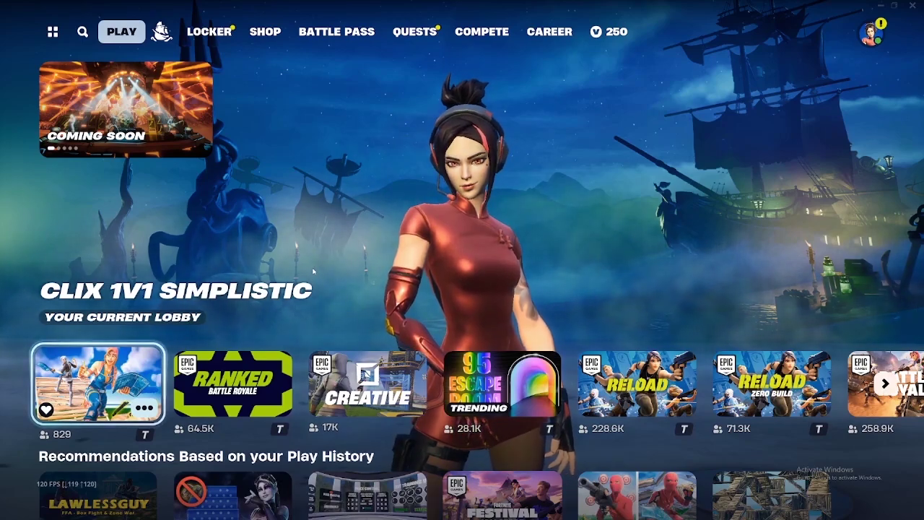
Step: Reopen Fortnite's video settings and set the graphics Quality Presets option to Low
click(870, 34)
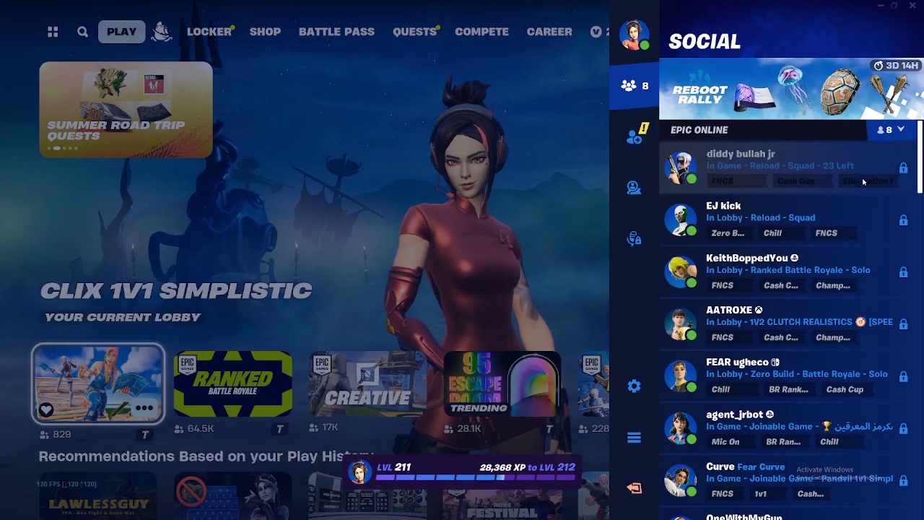
click(662, 385)
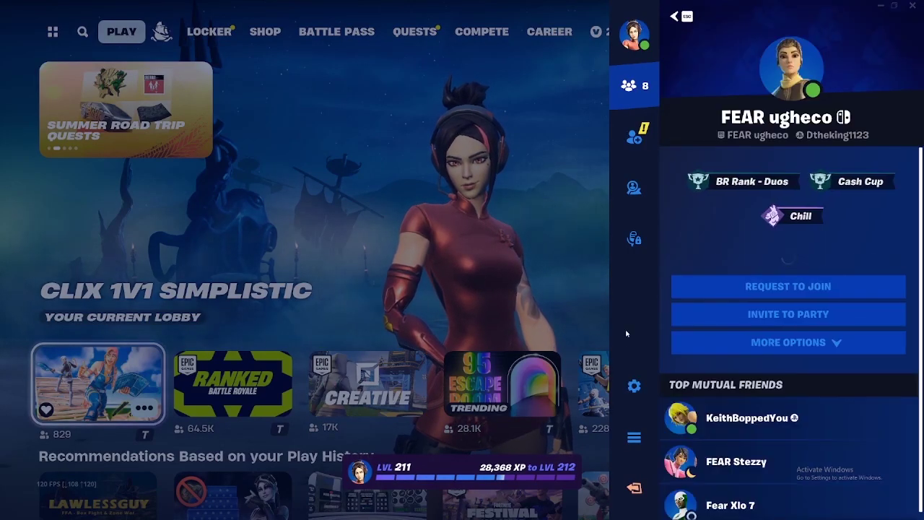
click(634, 386)
drag(517, 163, 526, 275)
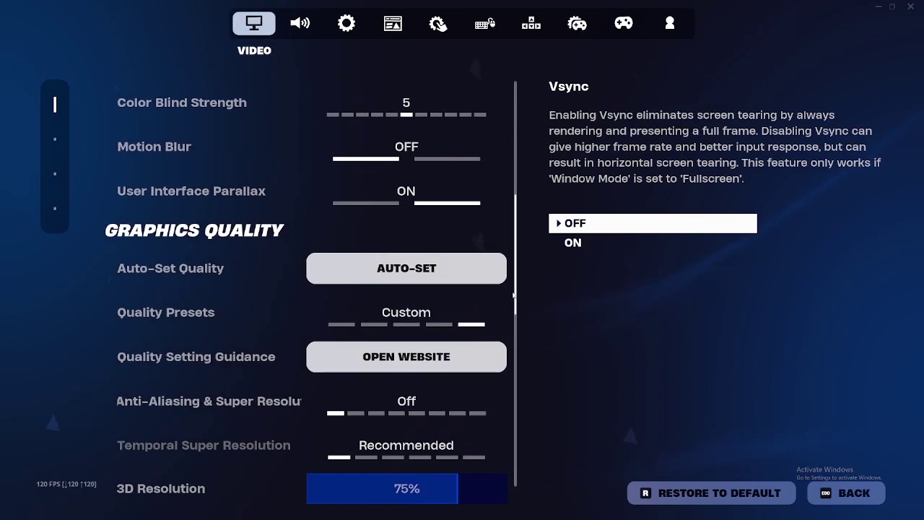
click(498, 312)
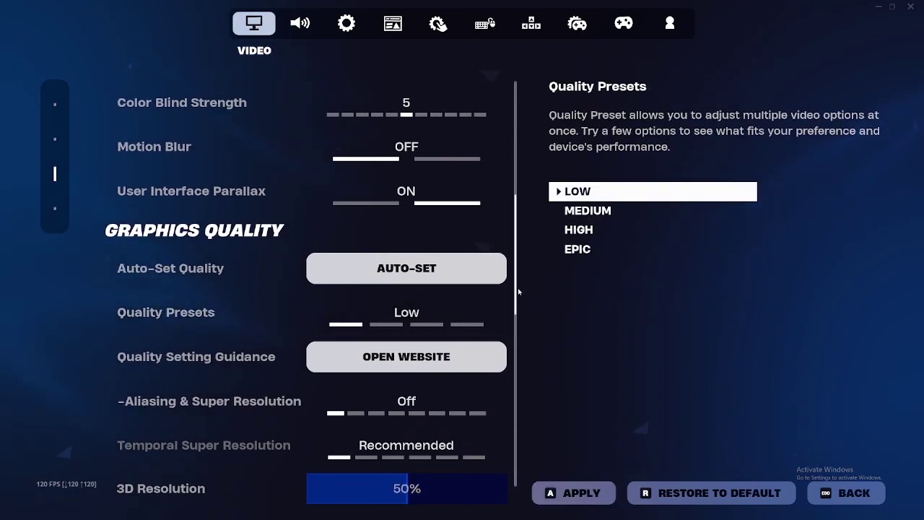
scroll(519, 291, down, 5)
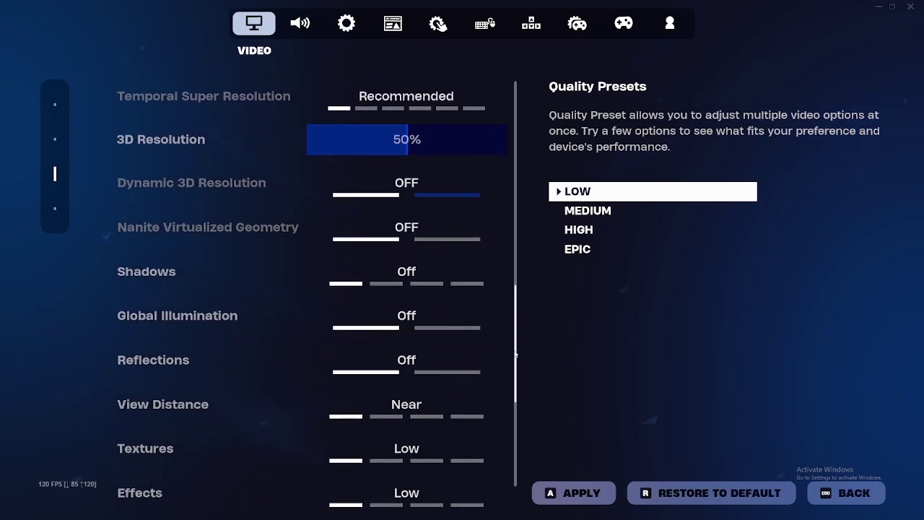
Step: Apply the low graphics settings, set the Rendering Mode to Performance – Lower Graphical Fidelity, and apply it with a game restart
drag(515, 353, 510, 431)
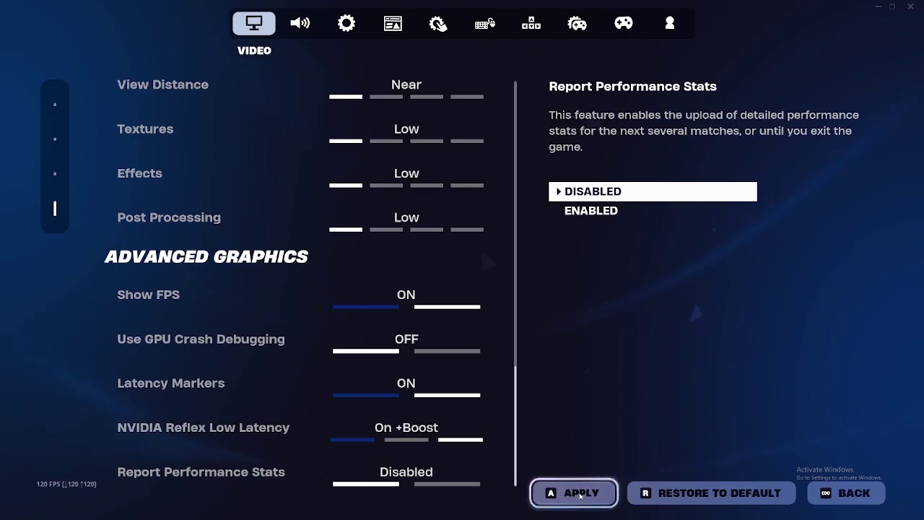
click(580, 495)
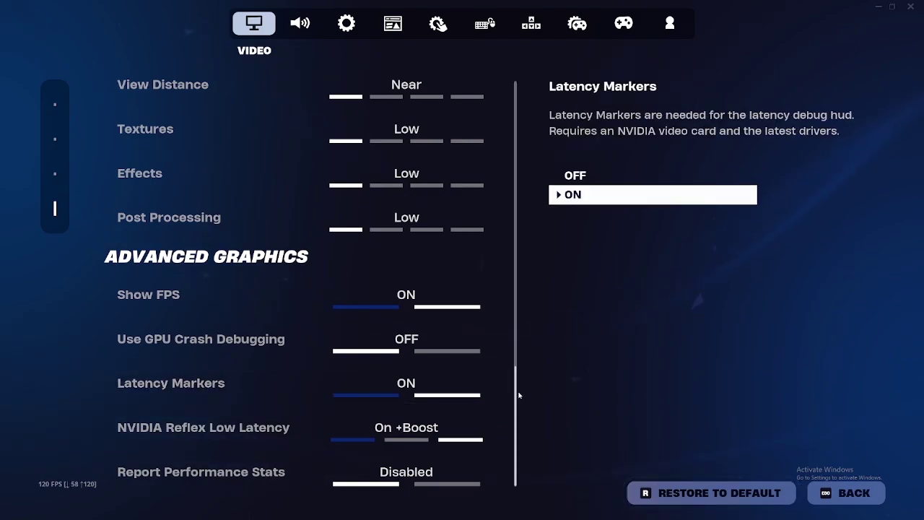
scroll(519, 395, up, 10)
click(497, 265)
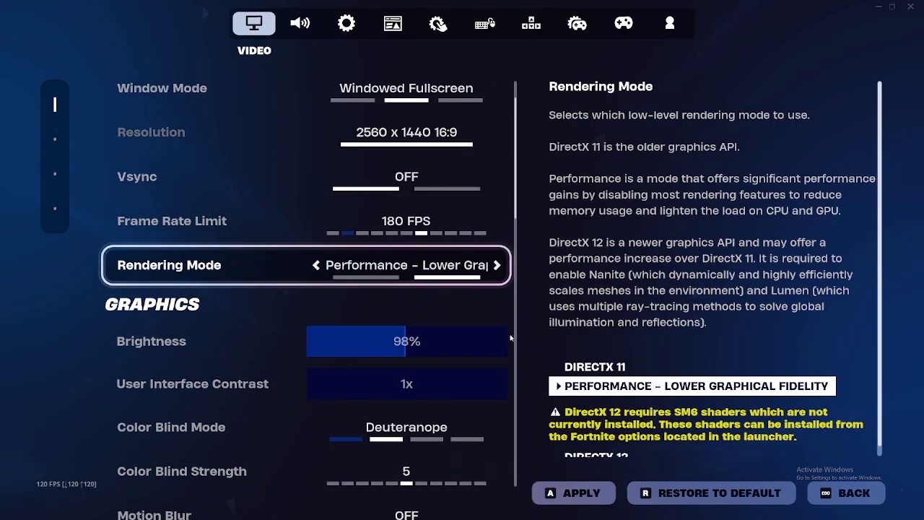
click(577, 493)
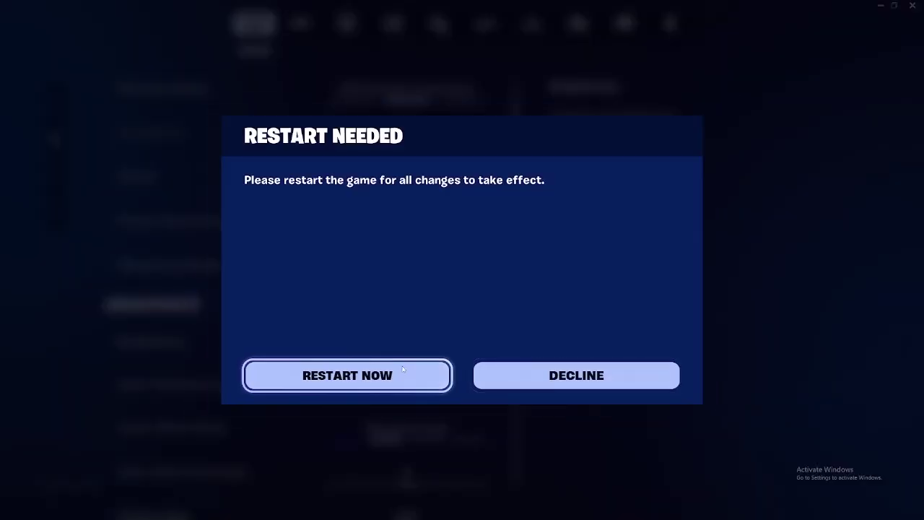
click(403, 369)
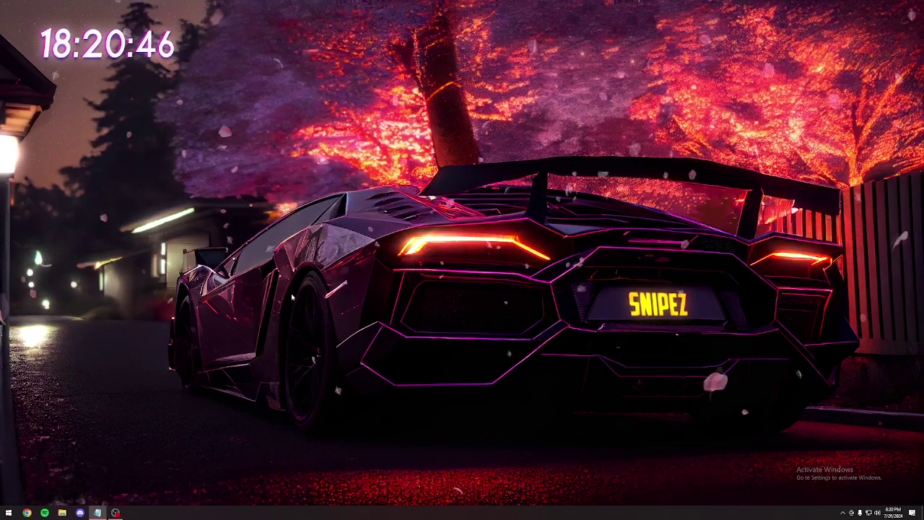
Step: Open the Windows Core isolation page, check the Memory integrity setting, and close the window
click(9, 511)
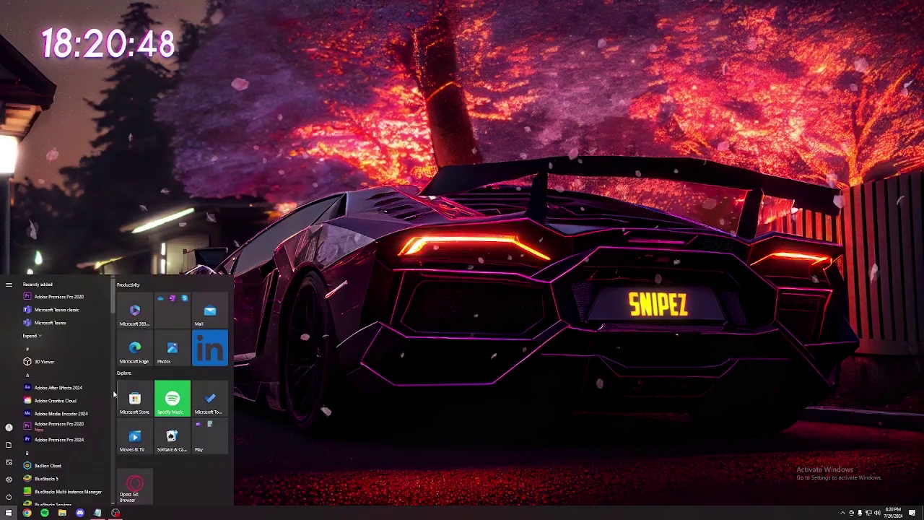
text(core isolation)
key(Return)
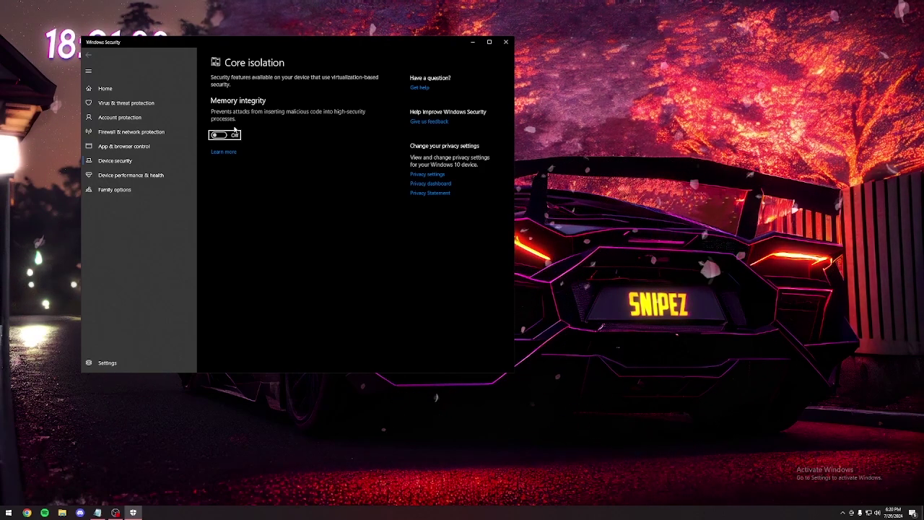
click(505, 39)
Step: In Device Manager, check the enable or disable option of the High precision event timer under System devices, and close the window
key(super)
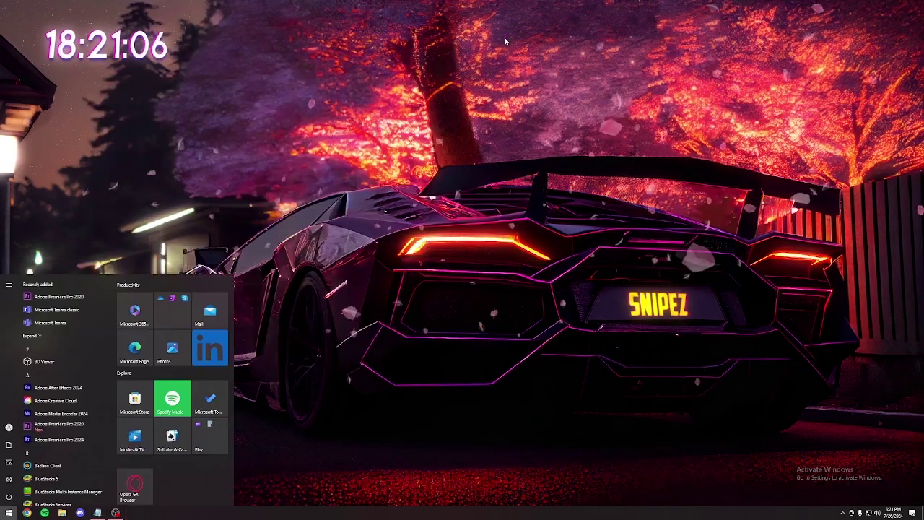
text(device manager)
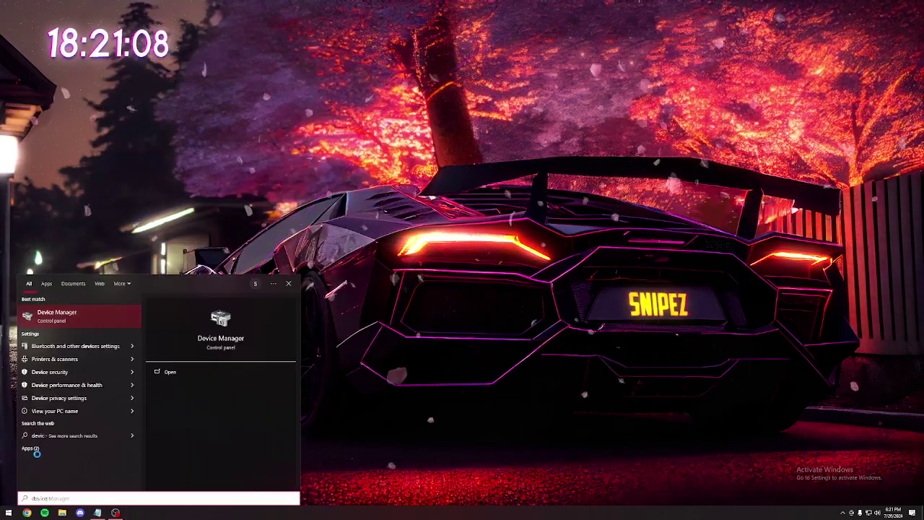
key(Return)
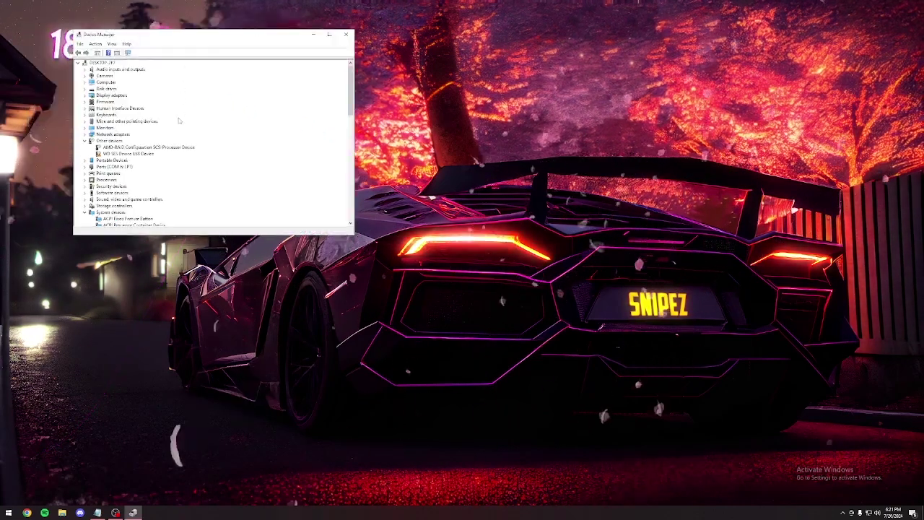
scroll(112, 192, down, 1)
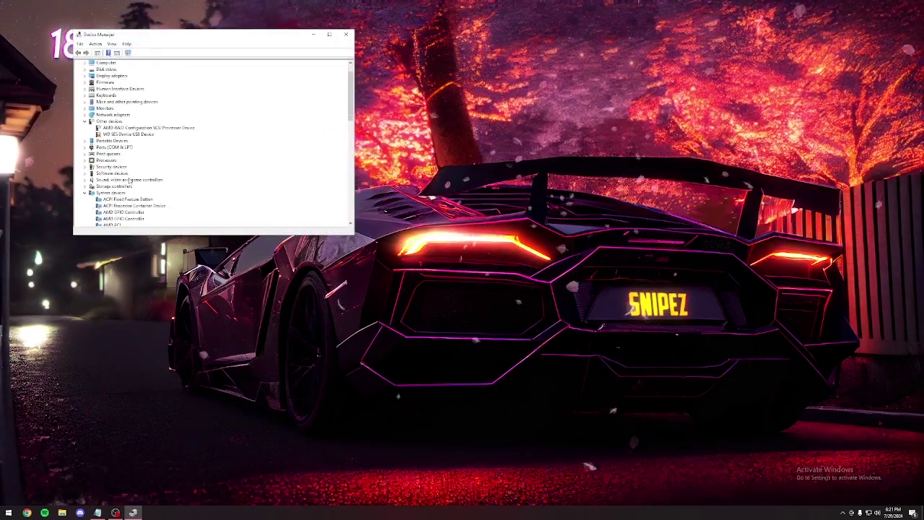
scroll(112, 192, down, 1)
scroll(112, 192, down, 1)
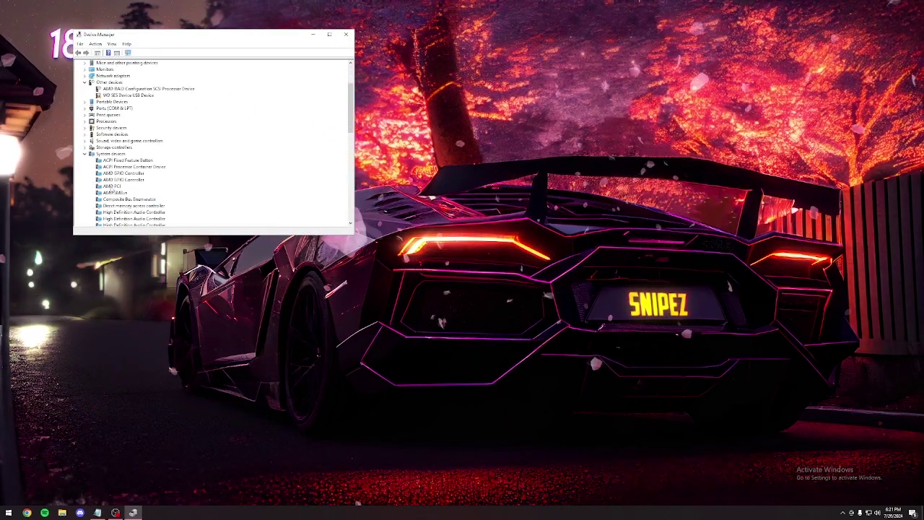
scroll(112, 192, down, 1)
click(145, 213)
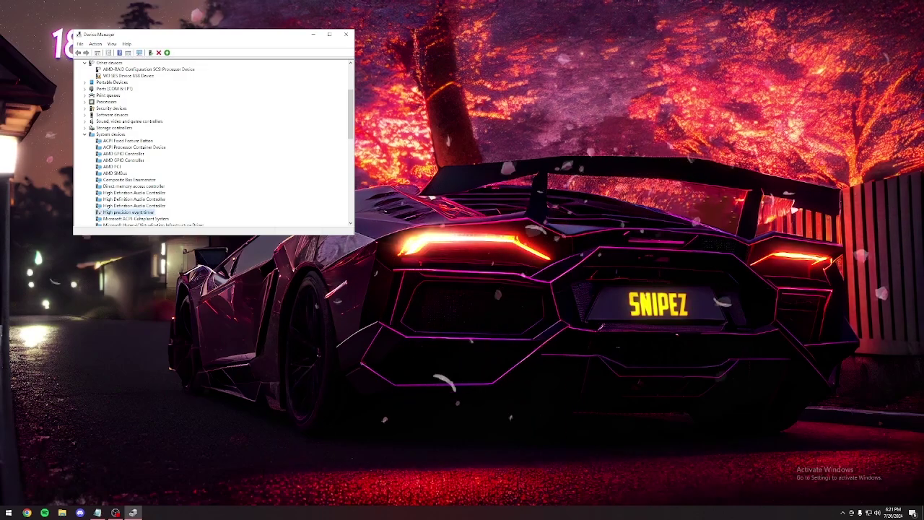
right_click(151, 213)
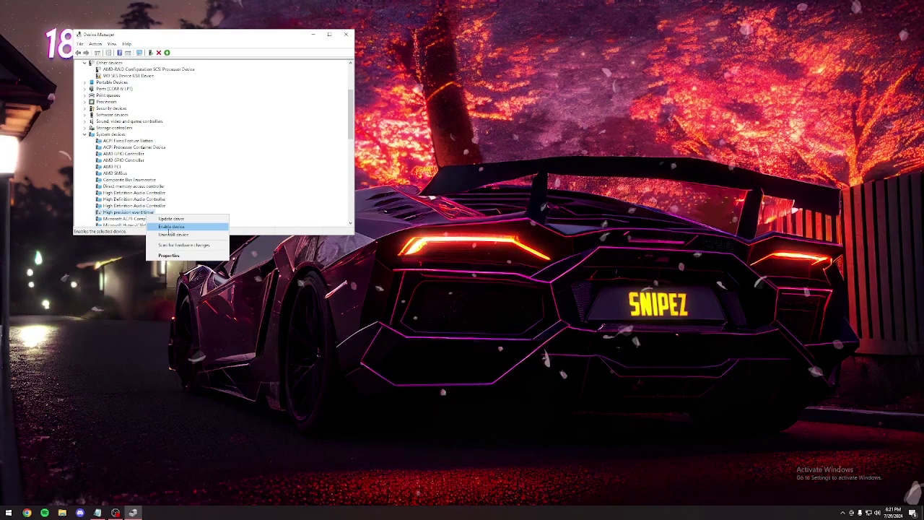
key(Escape)
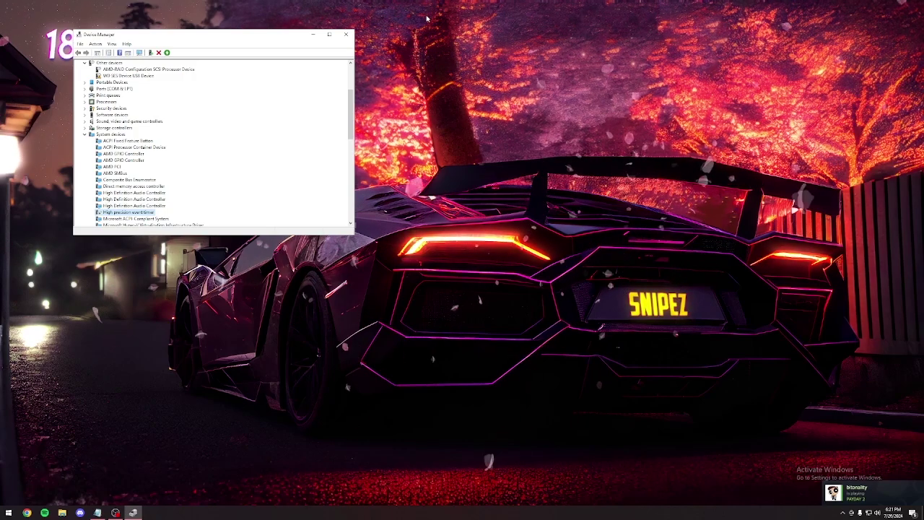
click(347, 35)
Step: Open the Windows Graphics settings and try to add FortniteClient-Win64-Shipping as a desktop app in the performance preference list
key(super)
text(gr)
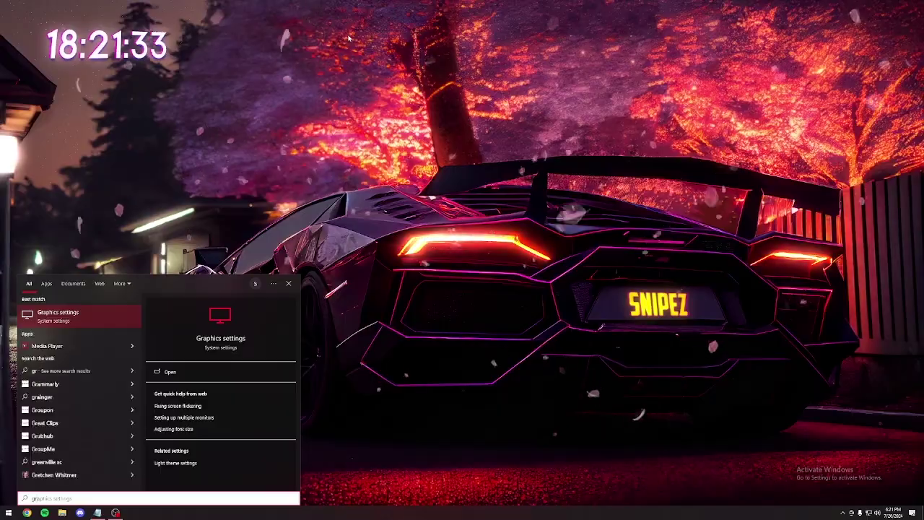
key(Return)
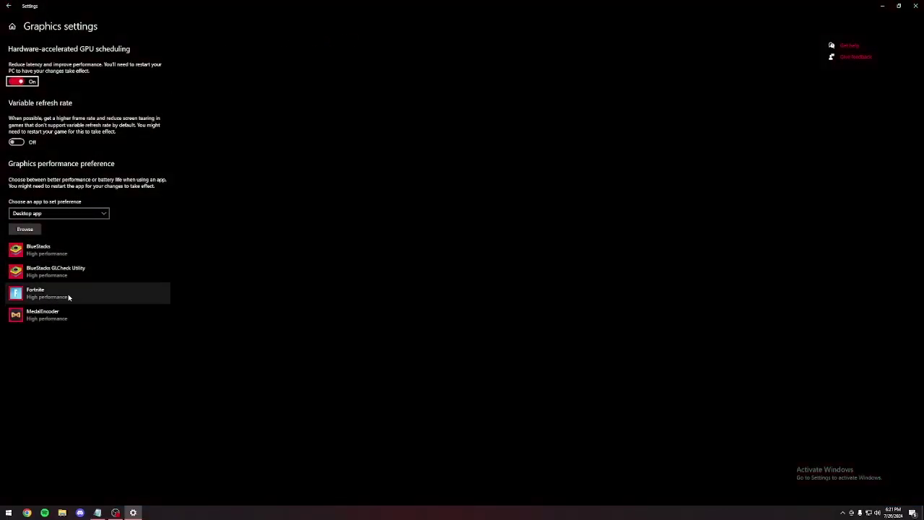
click(30, 232)
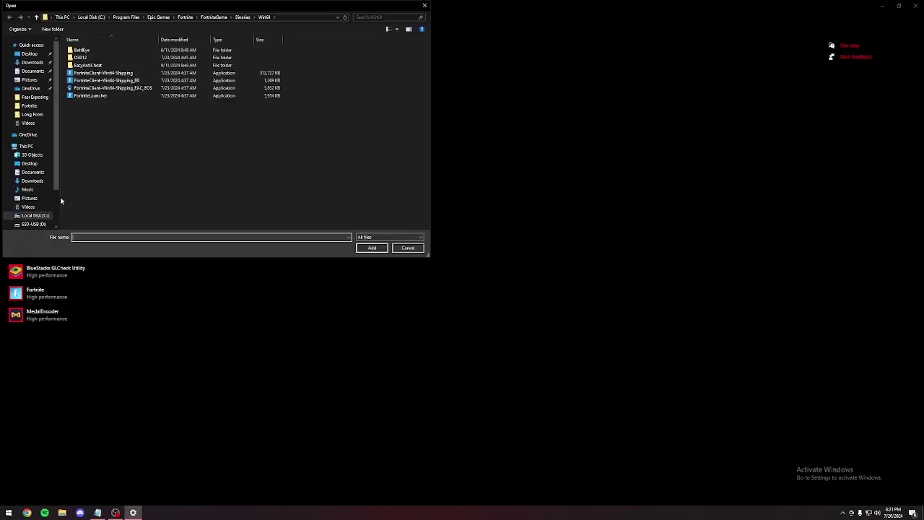
double_click(139, 74)
Step: Save Fortnite's graphics preference as High performance and close the Settings window
click(76, 307)
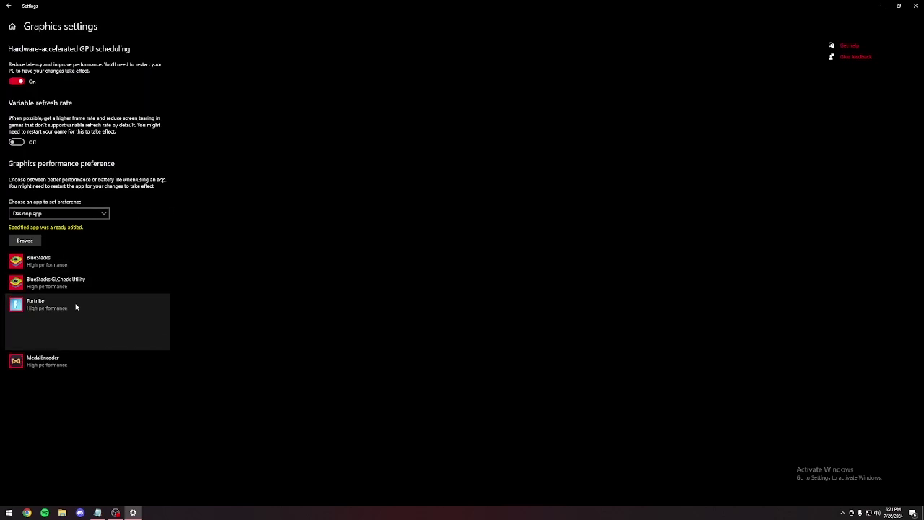
click(120, 340)
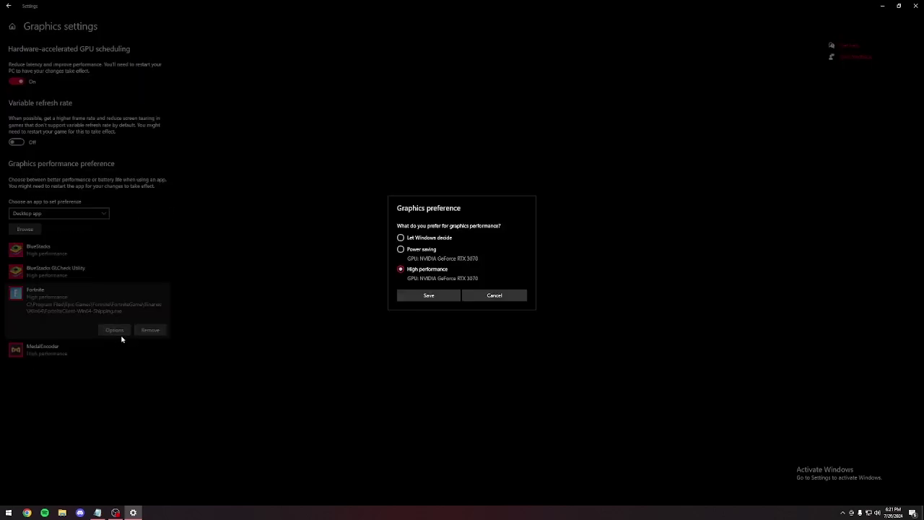
click(418, 296)
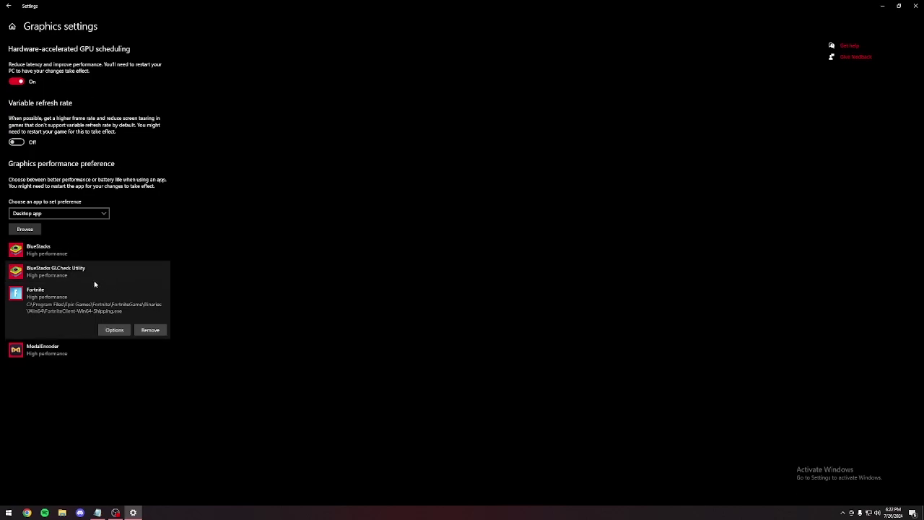
click(915, 6)
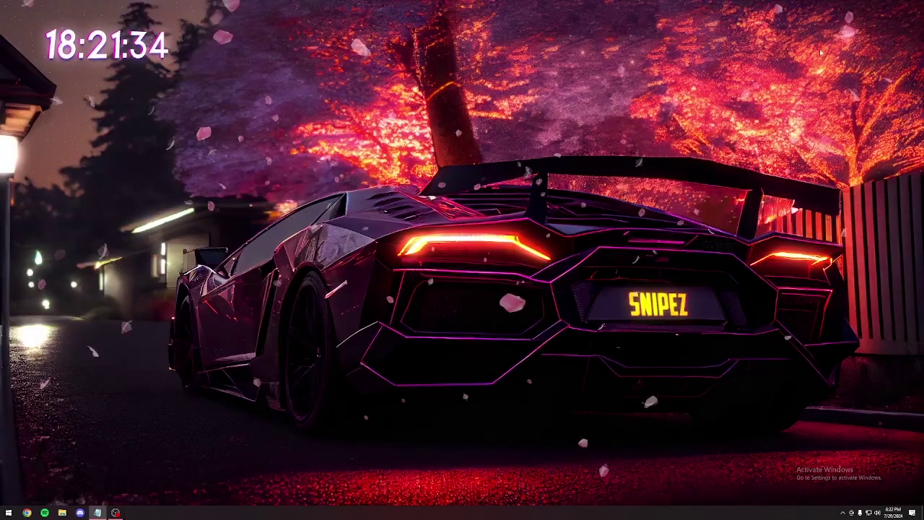
Step: Search Windows for the Game Bar settings
key(super)
text(game ba)
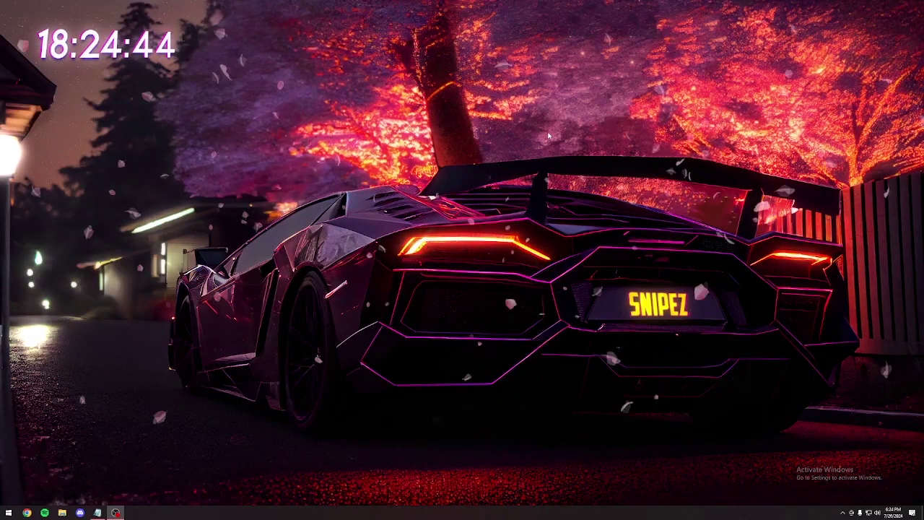
Step: Open the Windows Privacy settings and check the General options and the Inking & typing personalization page
key(super)
text(priv)
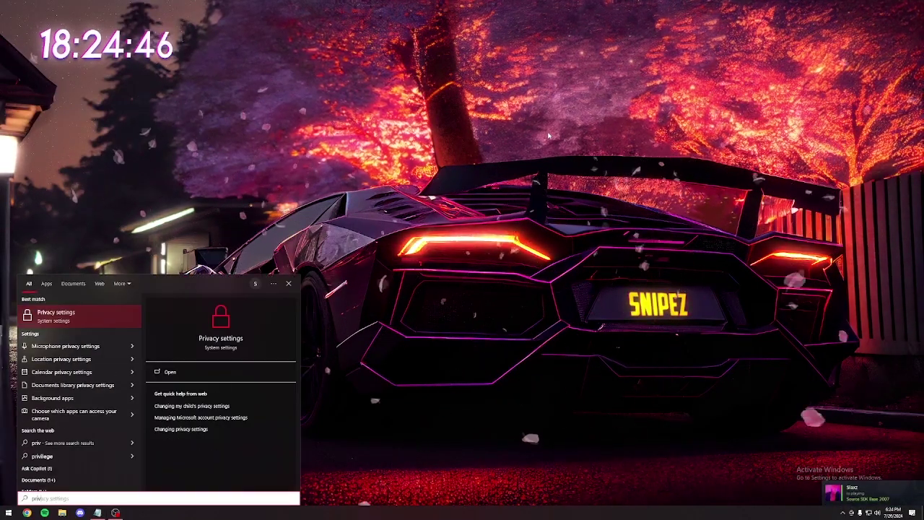
key(Return)
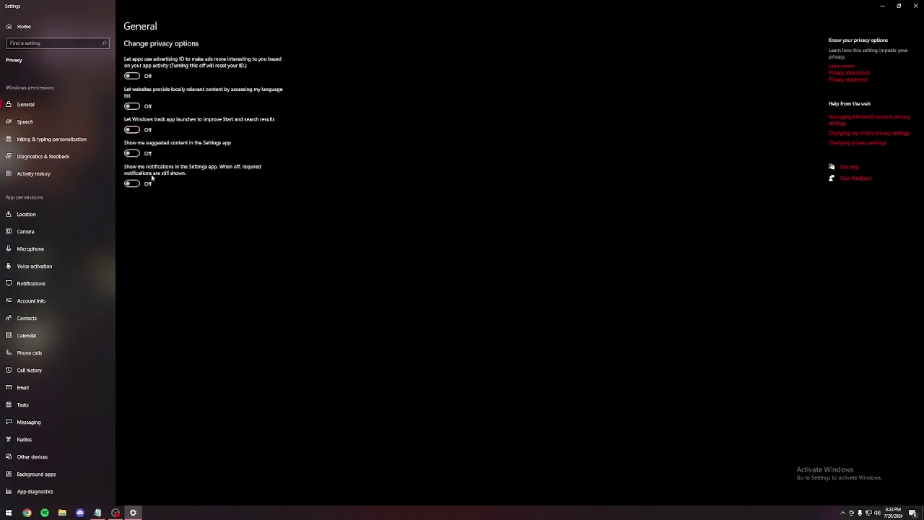
click(68, 142)
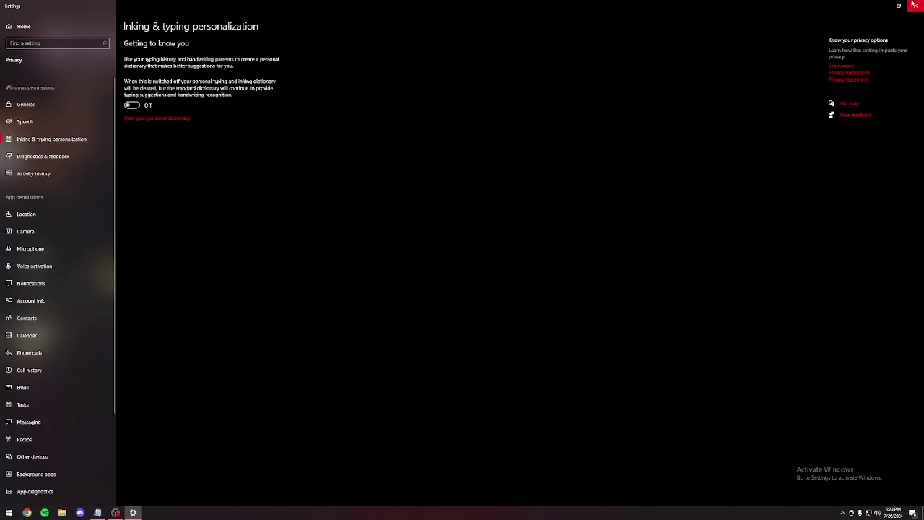
Step: Delete the diagnostic data Microsoft has collected under Diagnostics & feedback, and close the Settings window
click(60, 157)
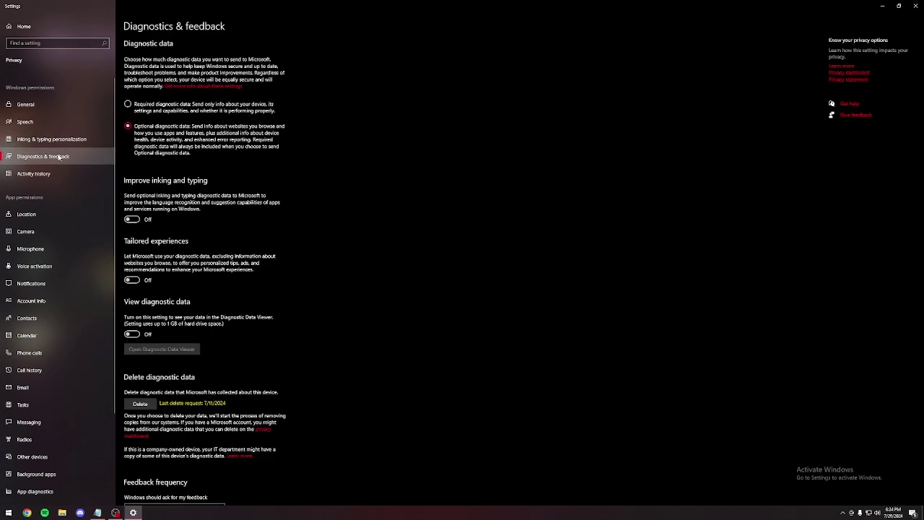
scroll(171, 221, down, 2)
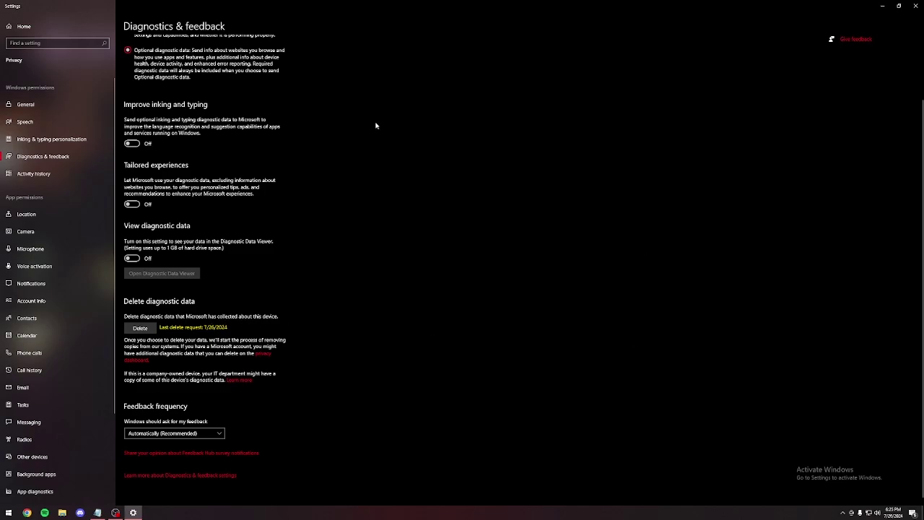
click(915, 6)
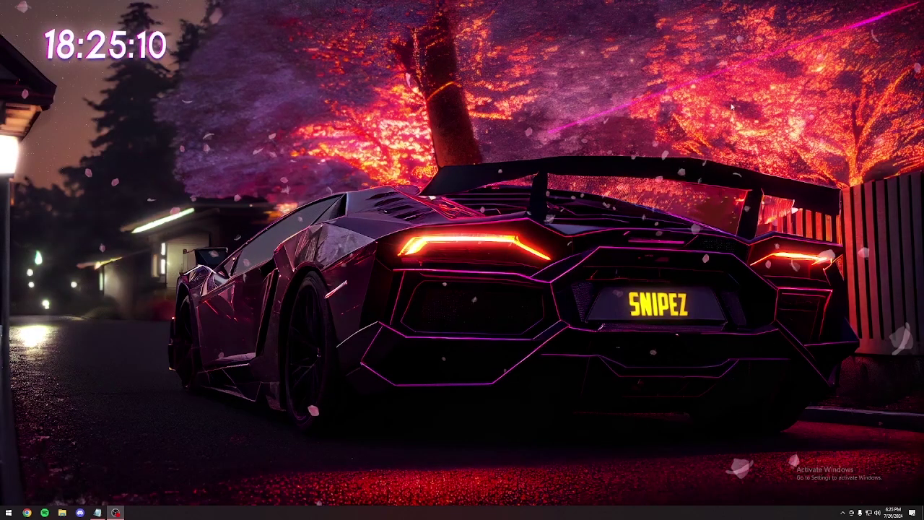
Step: Open the Apps & features settings and examine the list of installed apps for unneeded programs
key(super)
text(apps)
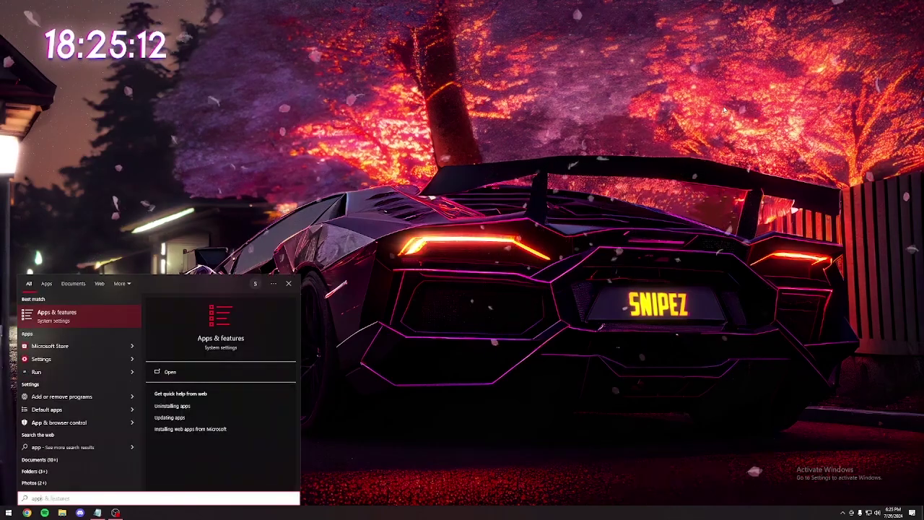
key(Return)
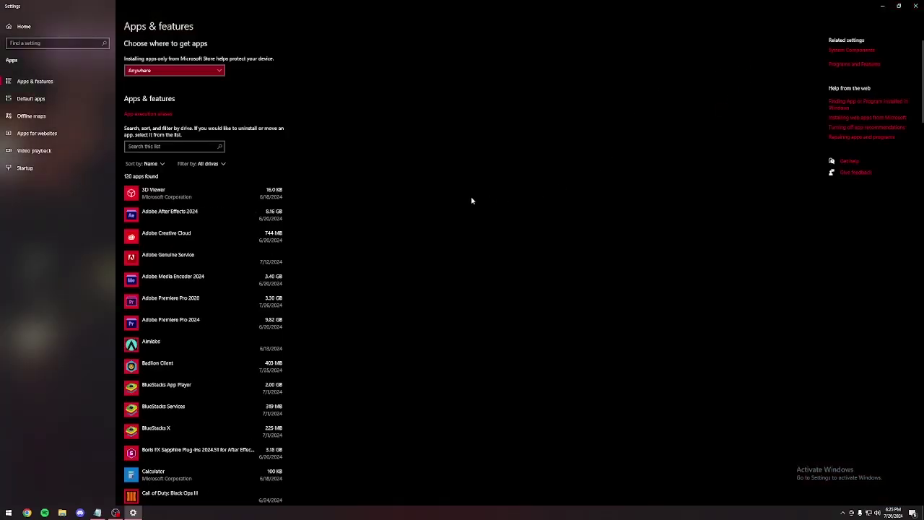
scroll(454, 223, down, 10)
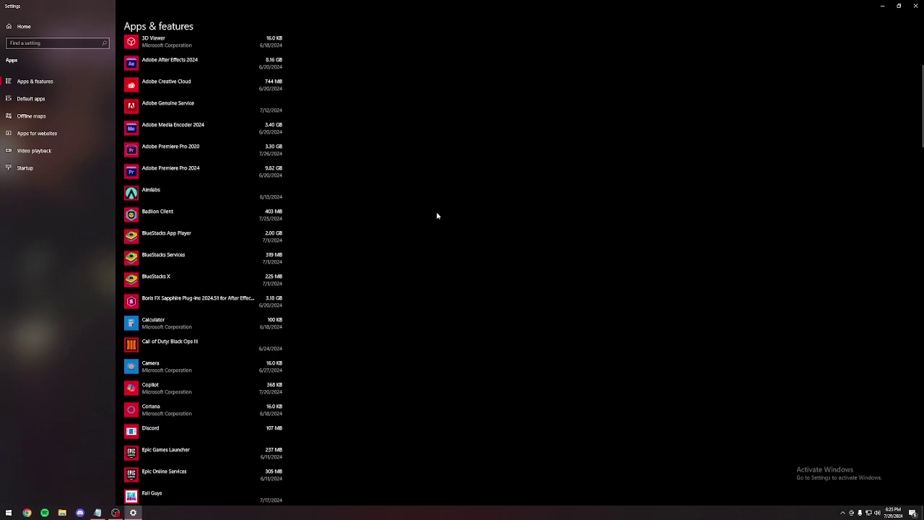
scroll(426, 195, down, 8)
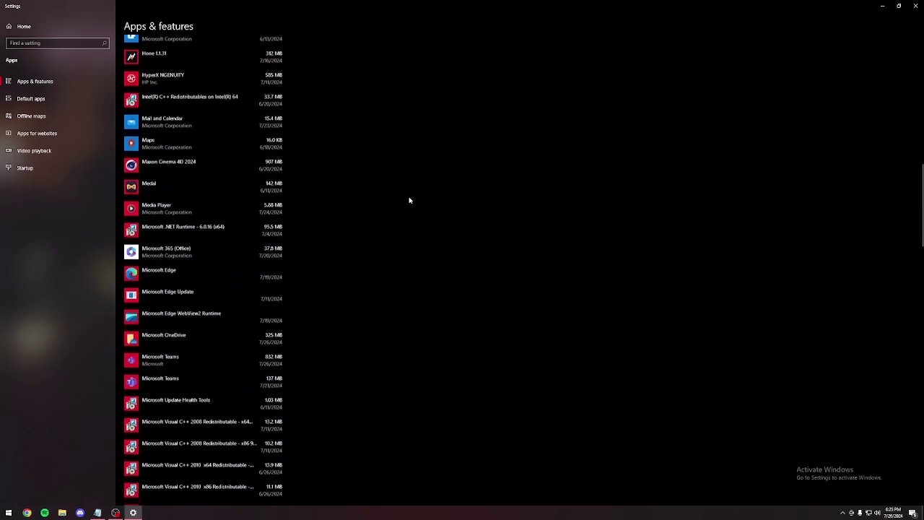
scroll(263, 324, down, 6)
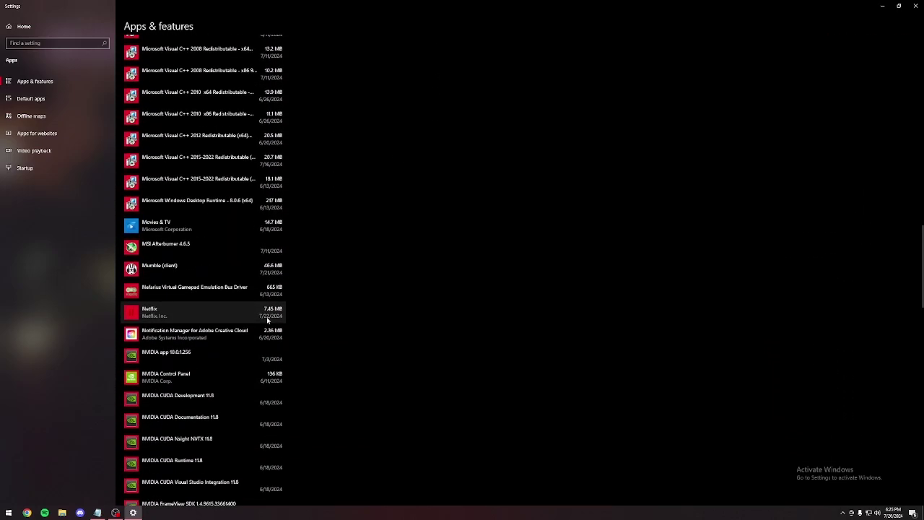
scroll(268, 315, down, 8)
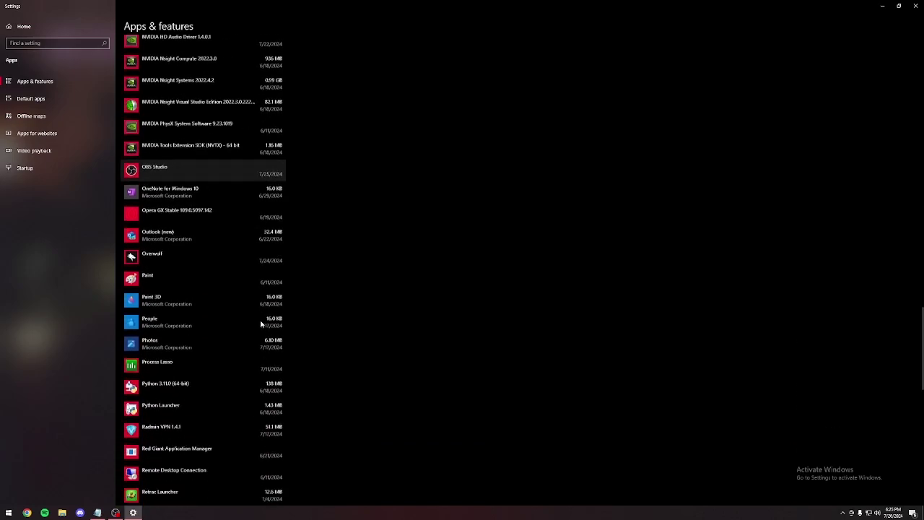
scroll(275, 317, down, 5)
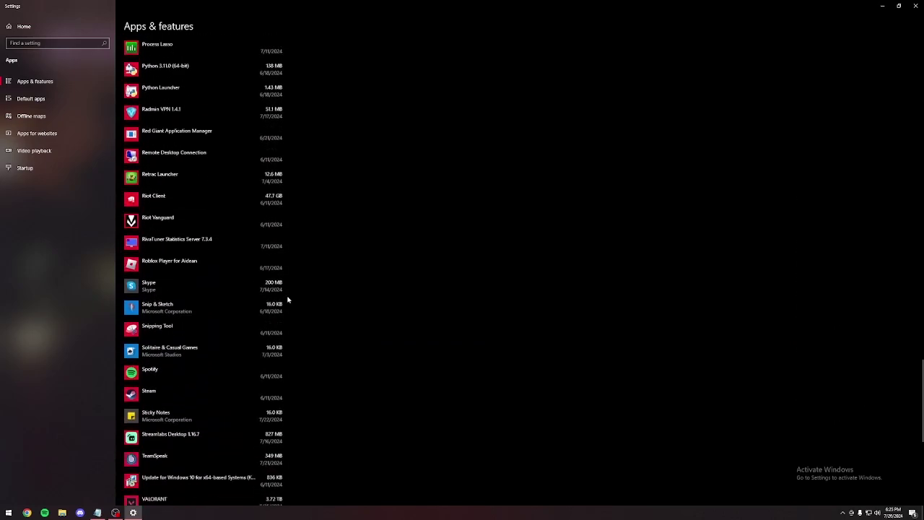
scroll(351, 319, down, 6)
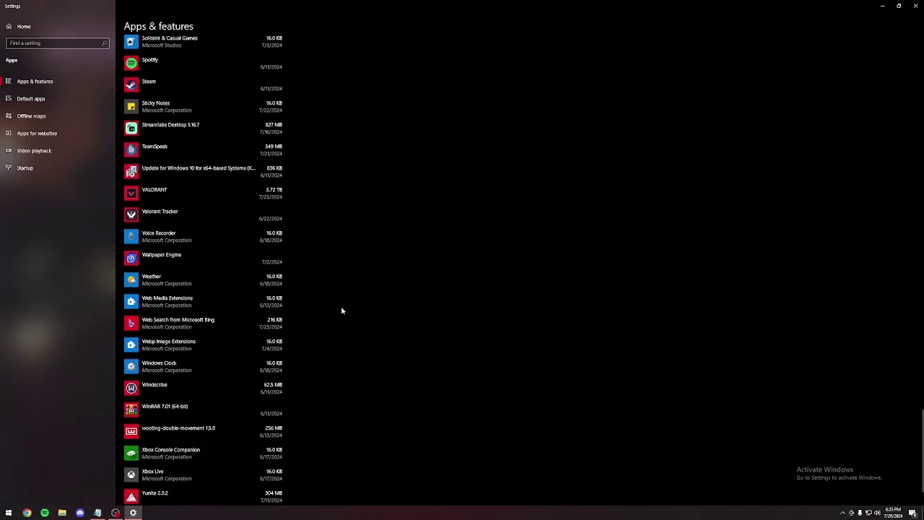
scroll(341, 309, up, 1)
scroll(341, 311, down, 3)
scroll(341, 311, up, 15)
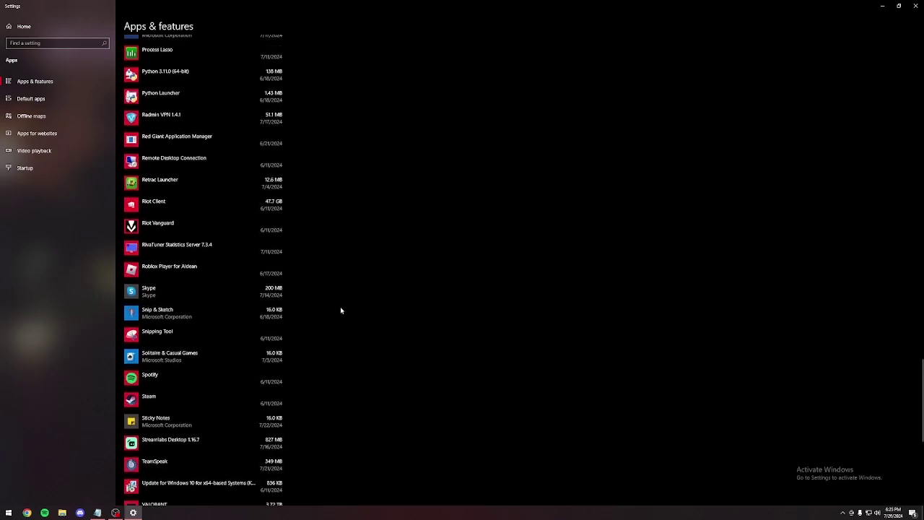
scroll(340, 309, up, 10)
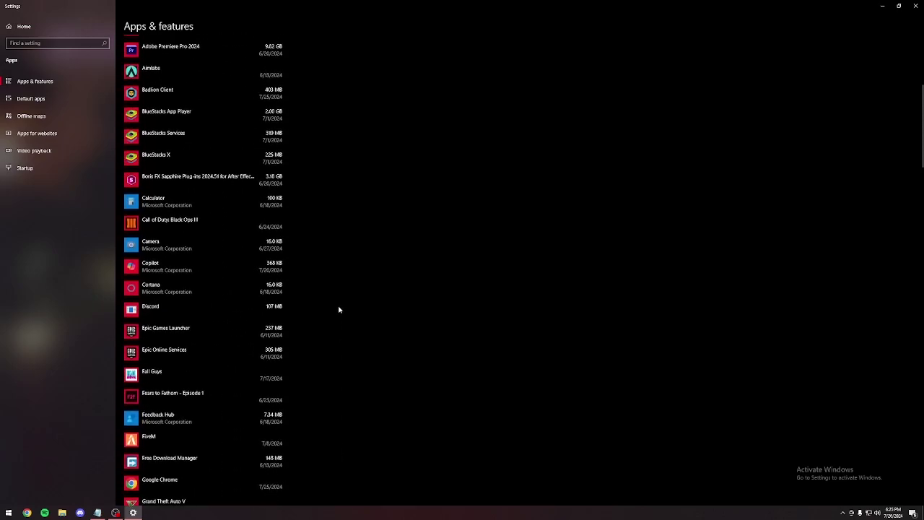
scroll(346, 316, down, 3)
scroll(350, 311, down, 5)
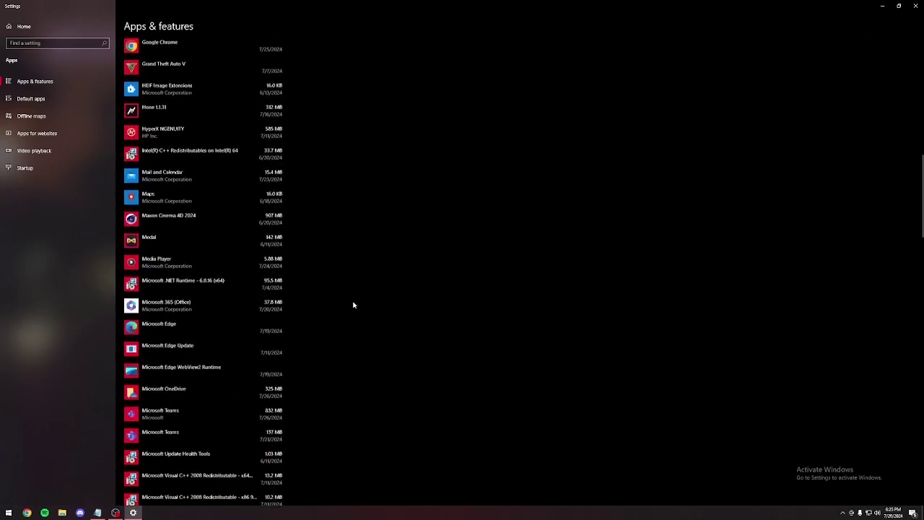
scroll(397, 289, up, 8)
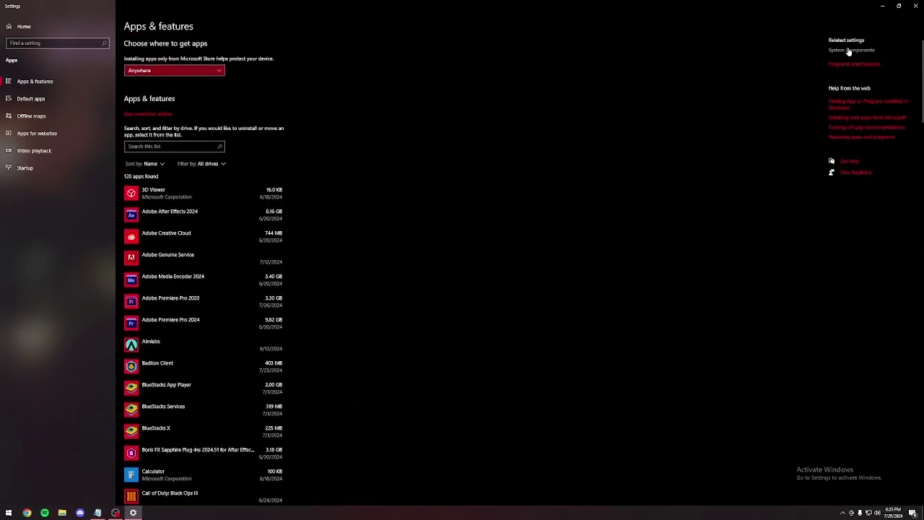
Step: Open Game Bar's advanced options under System Components to check its background apps permission, and close Settings
click(850, 49)
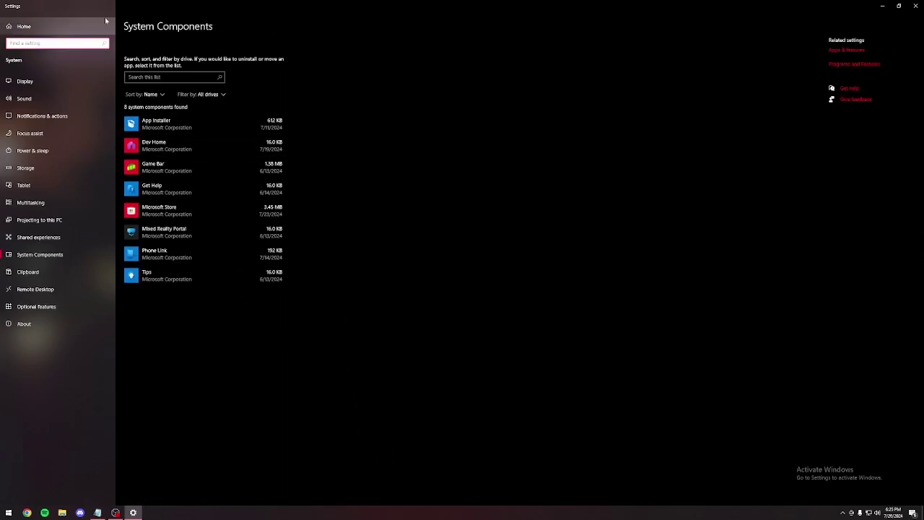
click(151, 171)
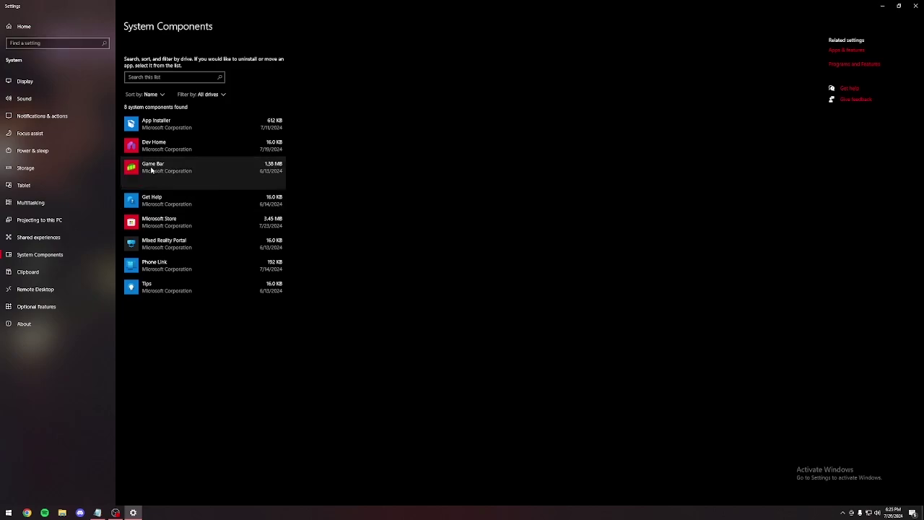
click(160, 180)
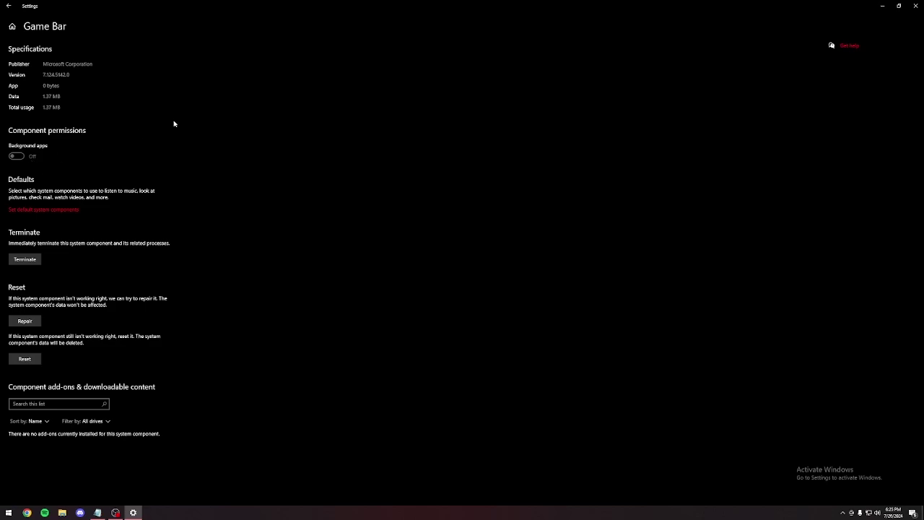
click(893, 5)
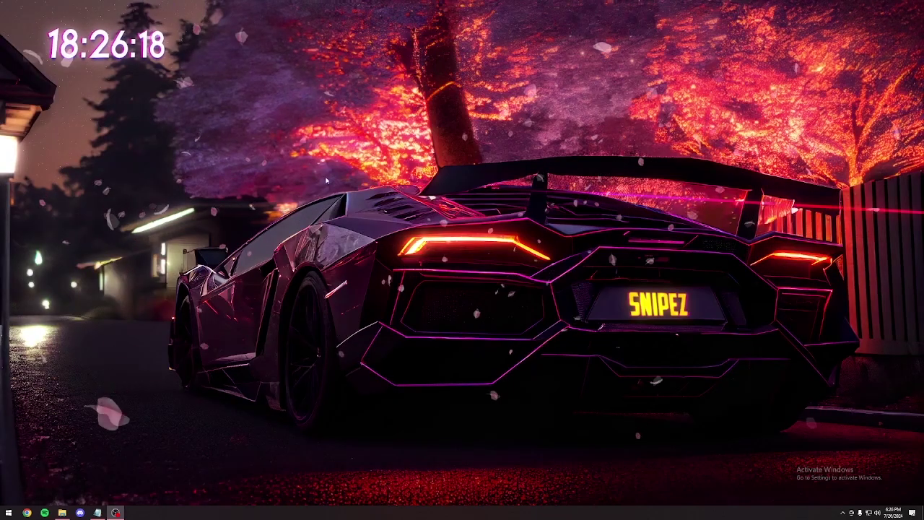
Step: Open NVIDIA Control Panel from the desktop and show its Manage 3D settings page in a maximized window
right_click(362, 219)
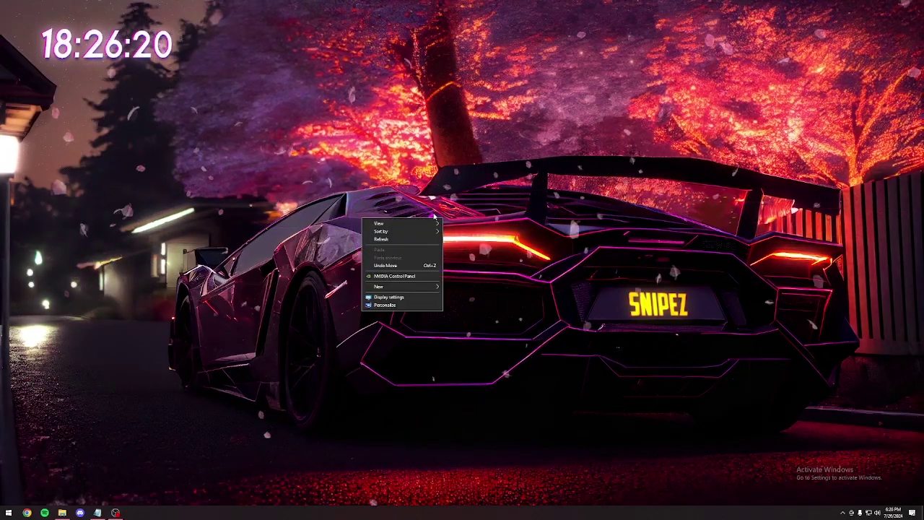
click(359, 287)
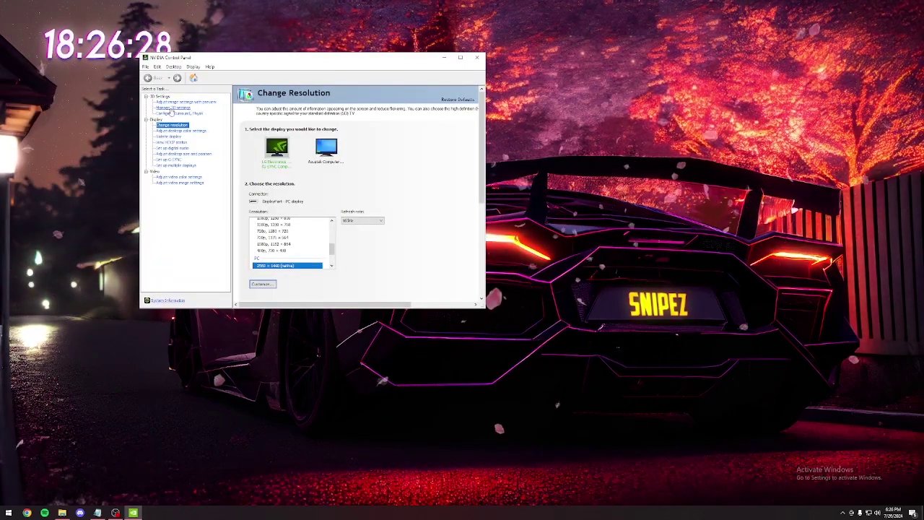
click(190, 107)
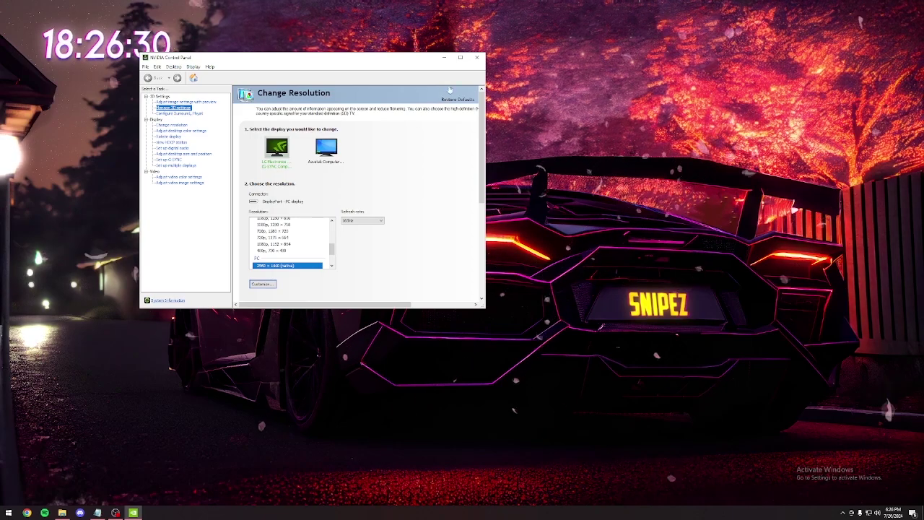
click(460, 58)
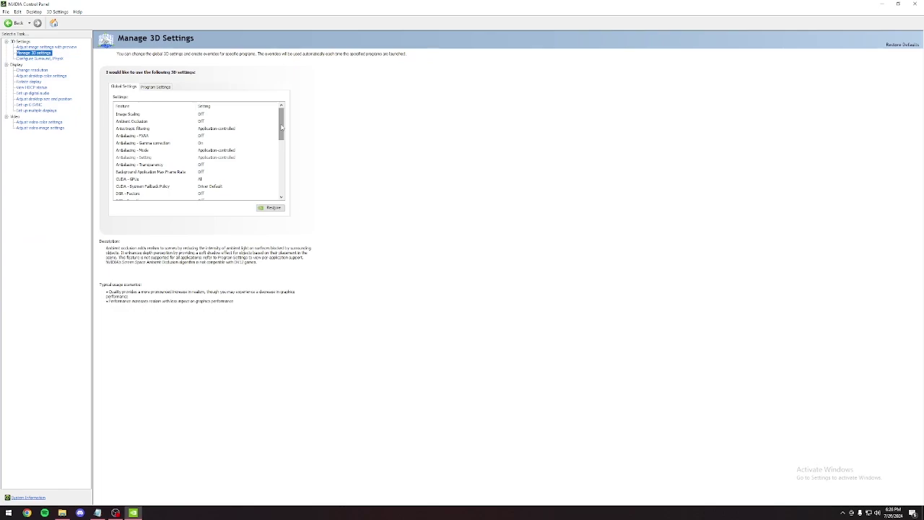
Step: Review the full list of global 3D settings and close NVIDIA Control Panel
drag(281, 129, 279, 136)
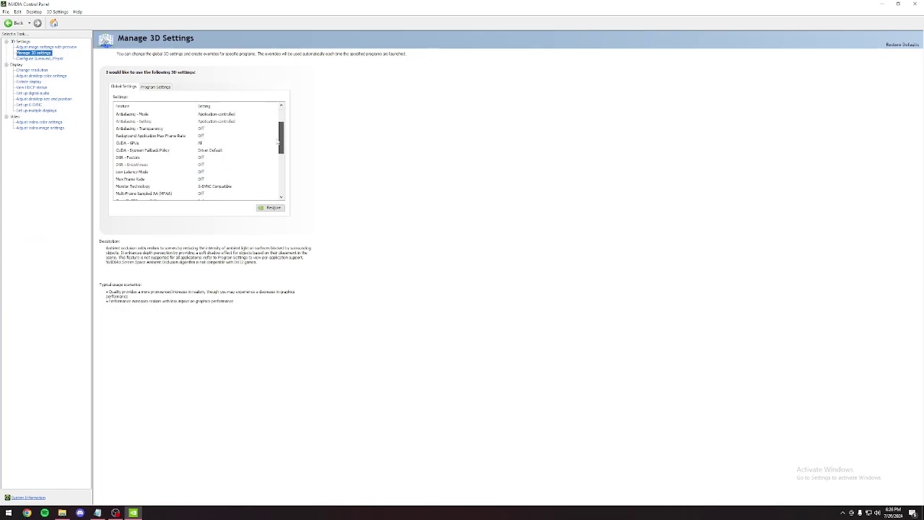
scroll(278, 142, down, 5)
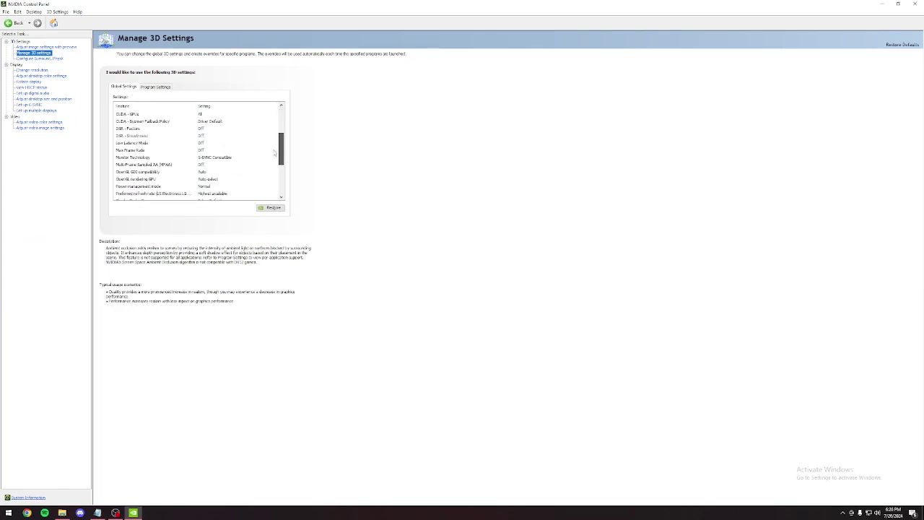
scroll(275, 153, down, 2)
scroll(275, 158, down, 6)
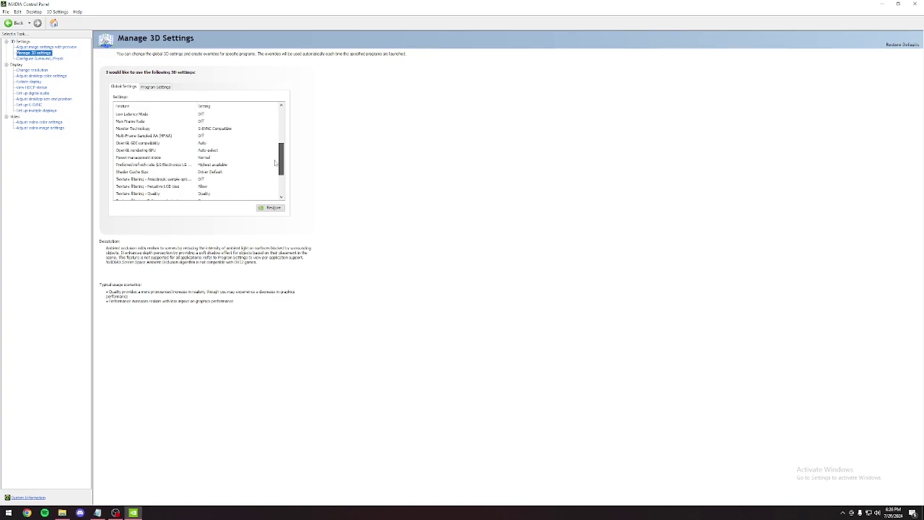
scroll(276, 177, down, 3)
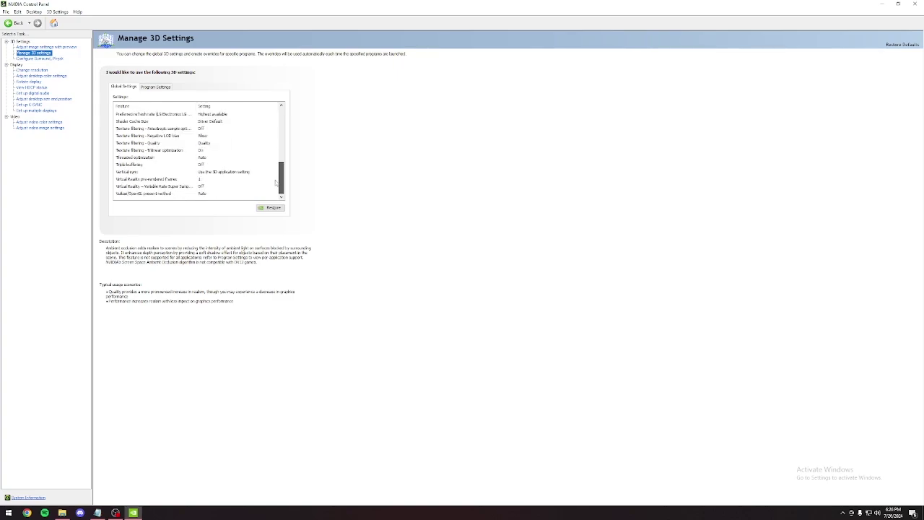
drag(281, 185, 286, 124)
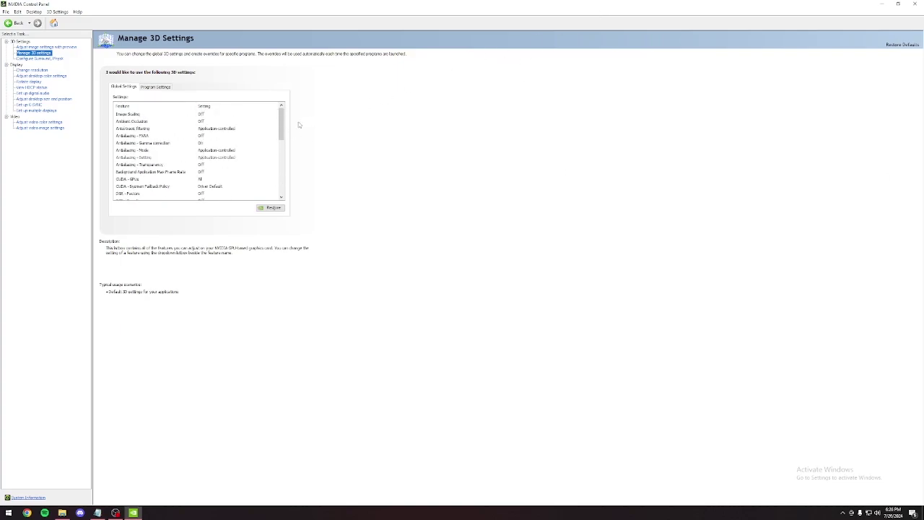
drag(299, 125, 290, 190)
click(914, 3)
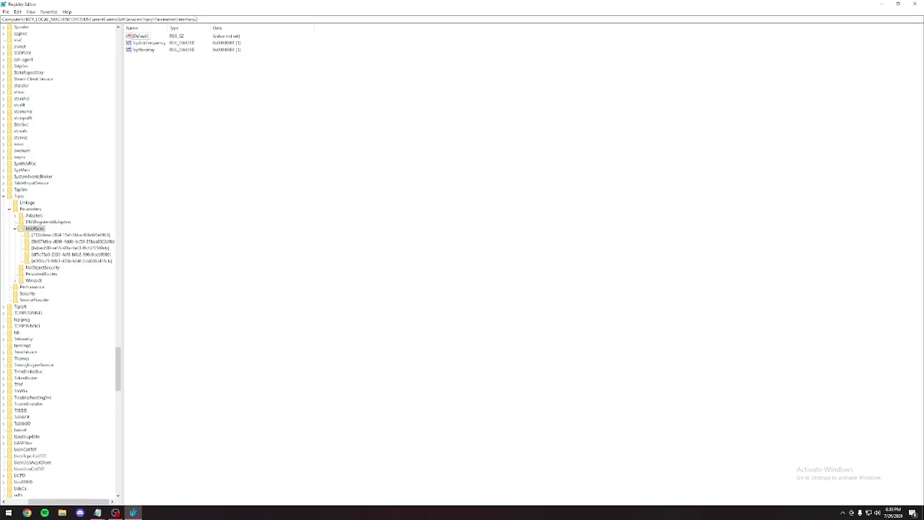
Step: In Registry Editor, go to Computer\HKEY_LOCAL_MACHINE\SOFTWARE\Microsoft\Windows NT\CurrentVersion\Multimedia\SystemProfile
click(205, 20)
text(Computer\HKEY_LOCAL_MACHINE\SOFTWARE\Microsoft\Windows NT\CurrentVersion\Multimedia\SystemProfile)
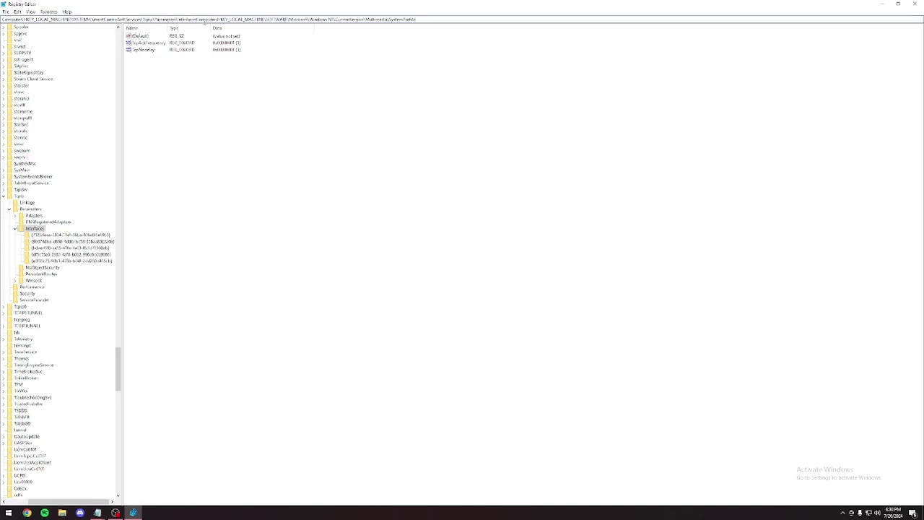
key(ctrl+a)
text(Computer\HKEY_LOCAL_MACHINE\SOFTWARE\Microsoft\Windows NT\CurrentVersion\Multimedia\SystemProfile)
key(Return)
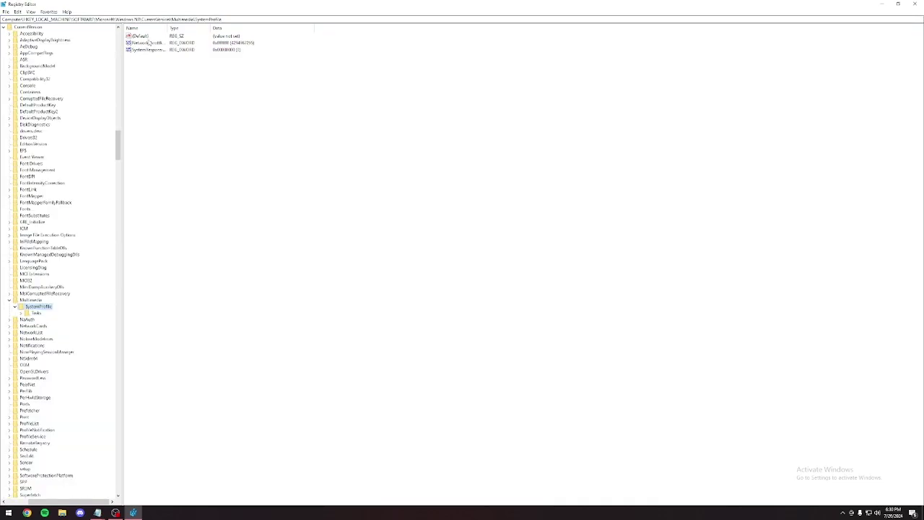
Step: Open the NetworkThrottlingIndex value for editing, check its hexadecimal data and accept it
click(148, 43)
right_click(148, 42)
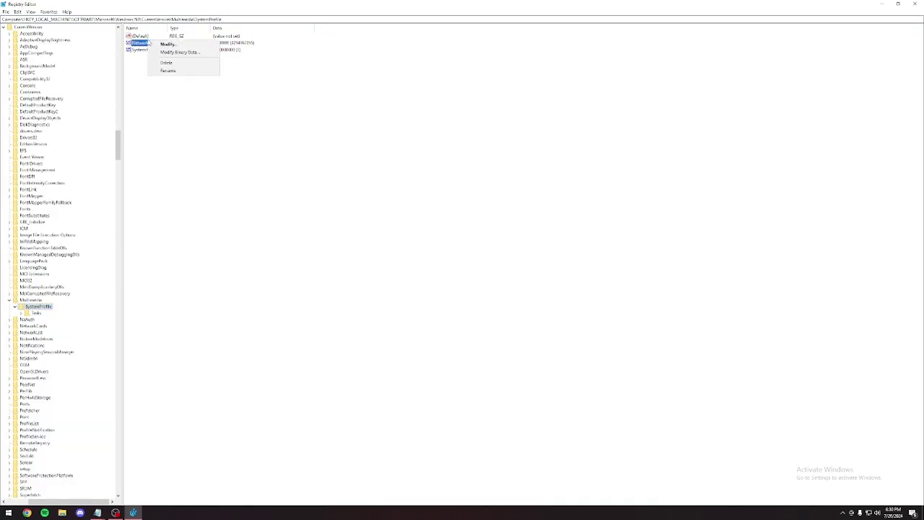
click(166, 45)
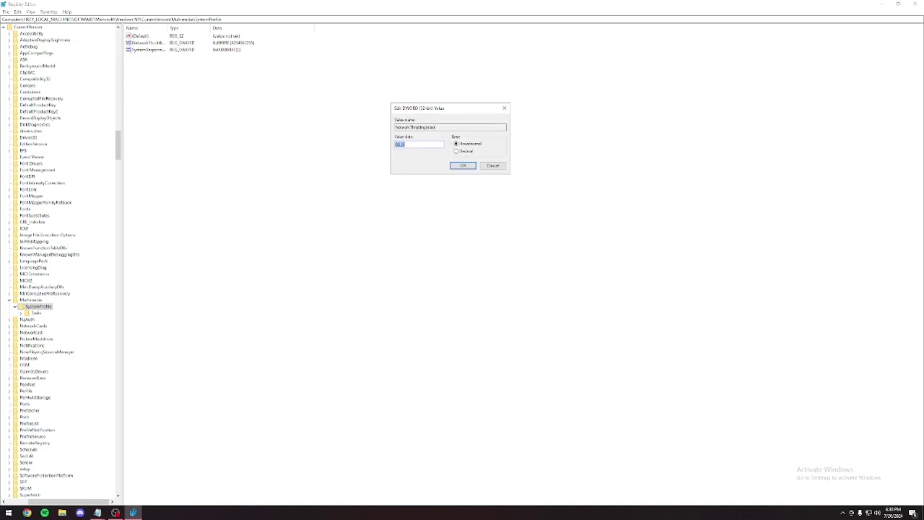
click(462, 166)
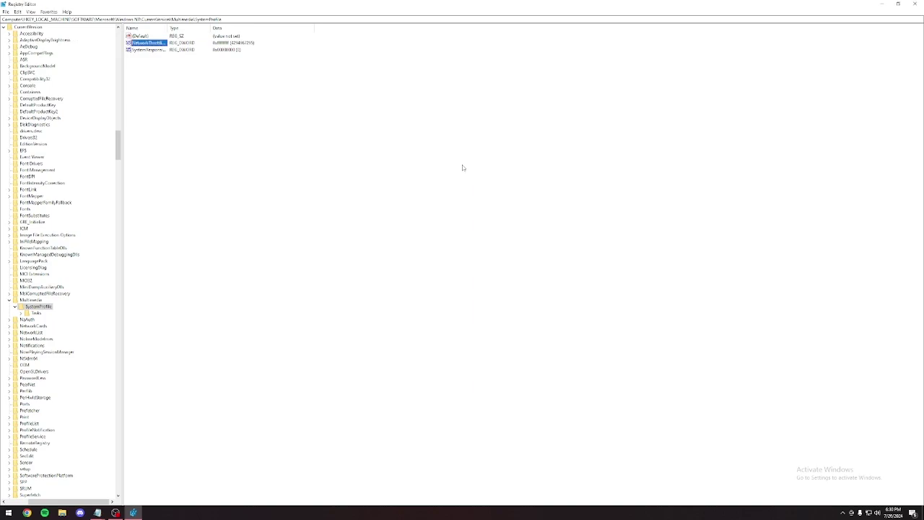
Step: Open the SystemResponsiveness value for editing, check its hexadecimal data and accept it
click(151, 50)
right_click(152, 50)
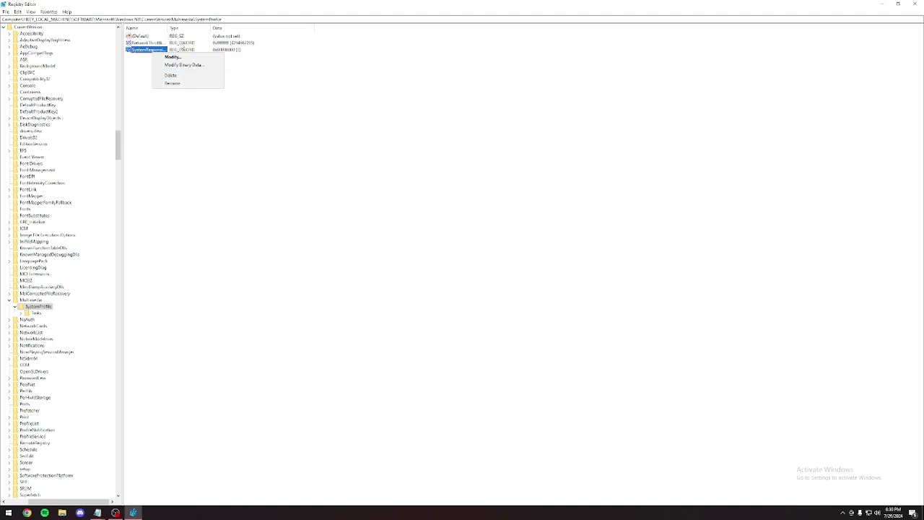
click(195, 57)
drag(83, 39, 517, 132)
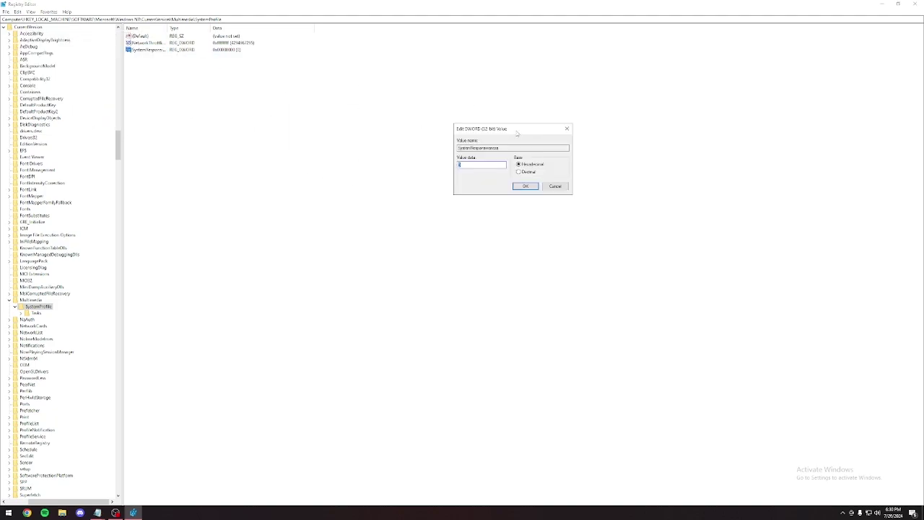
click(525, 186)
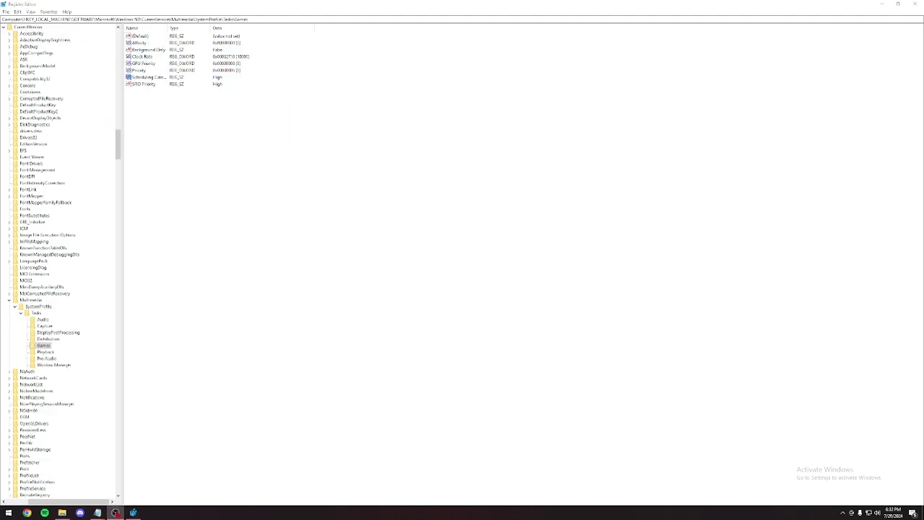
Step: Go to Computer\HKEY_LOCAL_MACHINE\SYSTEM\CurrentControlSet\Services\Tcpip\Parameters\Interfaces in the registry
click(290, 20)
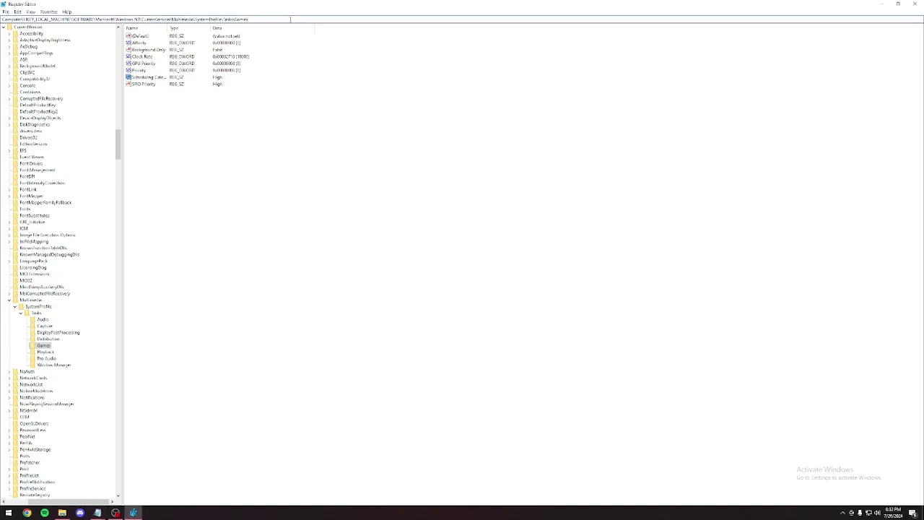
key(ctrl+a)
key(BackSpace)
text(Computer\HKEY_LOCAL_MACHINE\SYSTEM\CurrentControlSet\Services\Tcpip\Parameters\Interfaces)
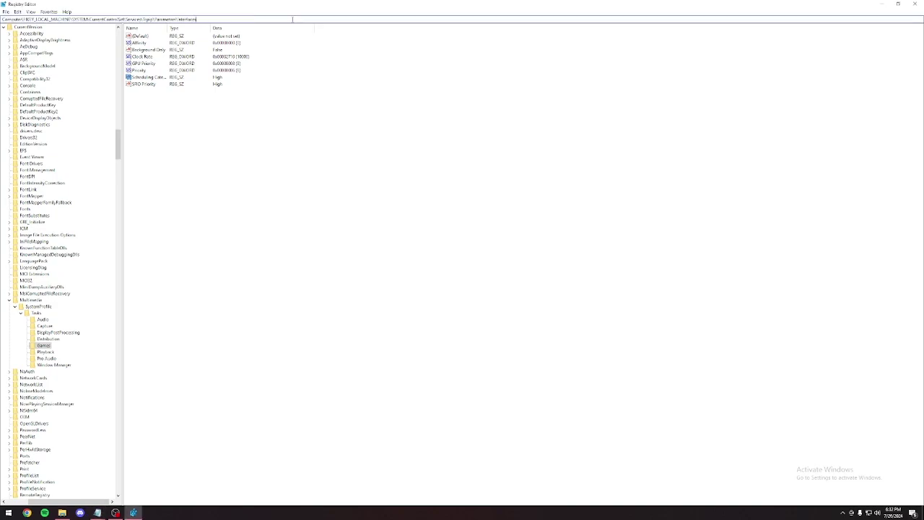
key(Return)
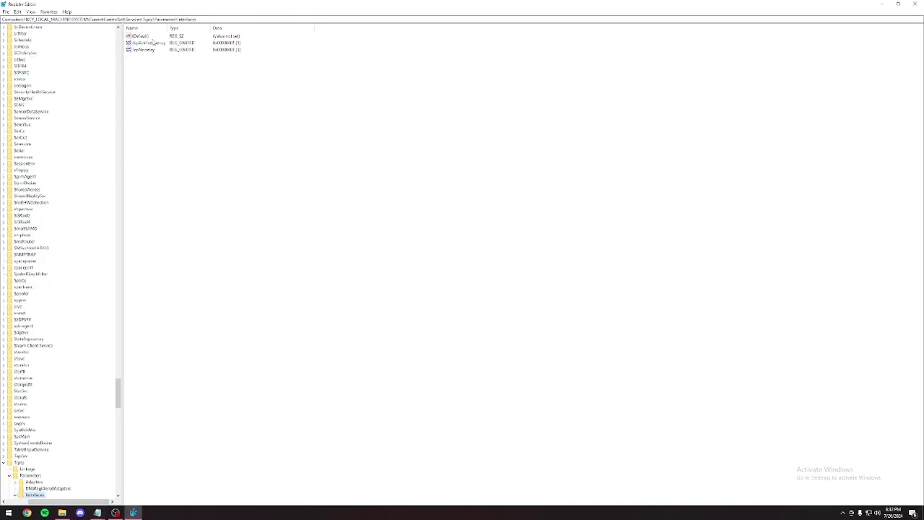
Step: Look at the new value types, then open the TcpAckFrequency value, check its hexadecimal data and accept it
right_click(200, 141)
mouse_move(215, 144)
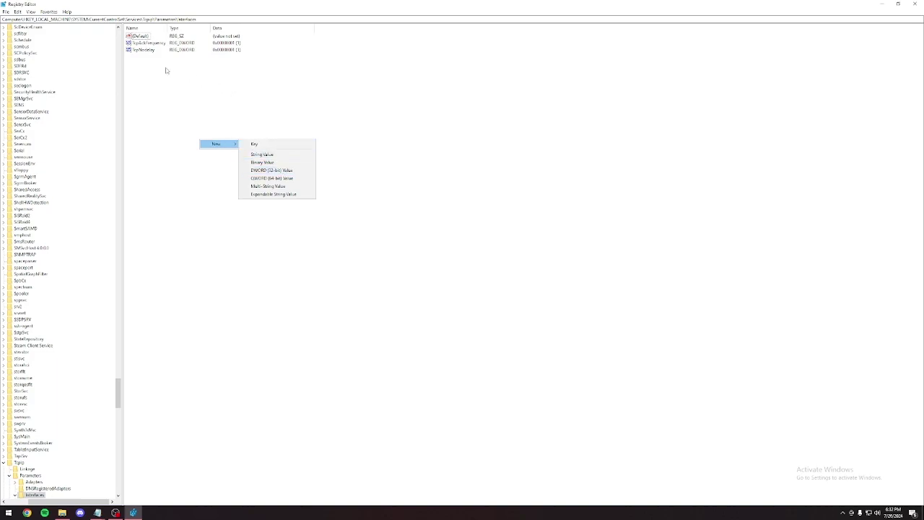
click(141, 43)
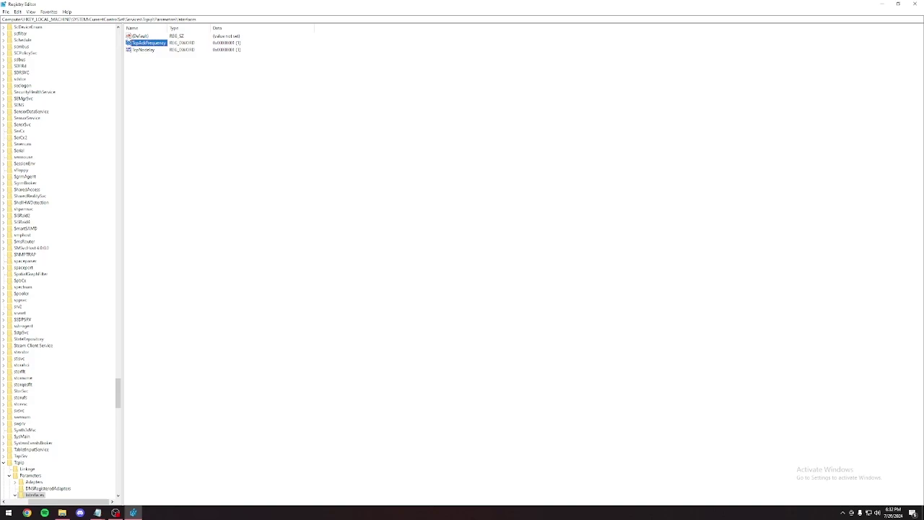
right_click(152, 42)
click(173, 46)
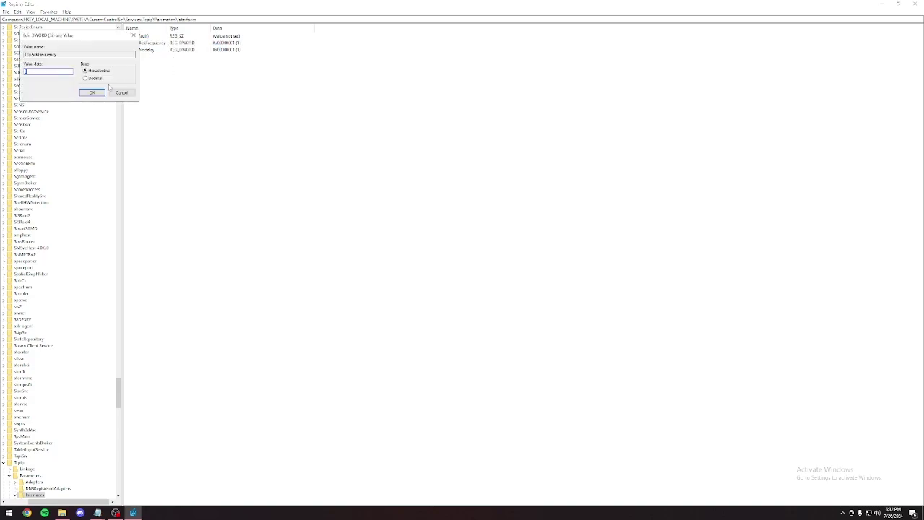
click(94, 94)
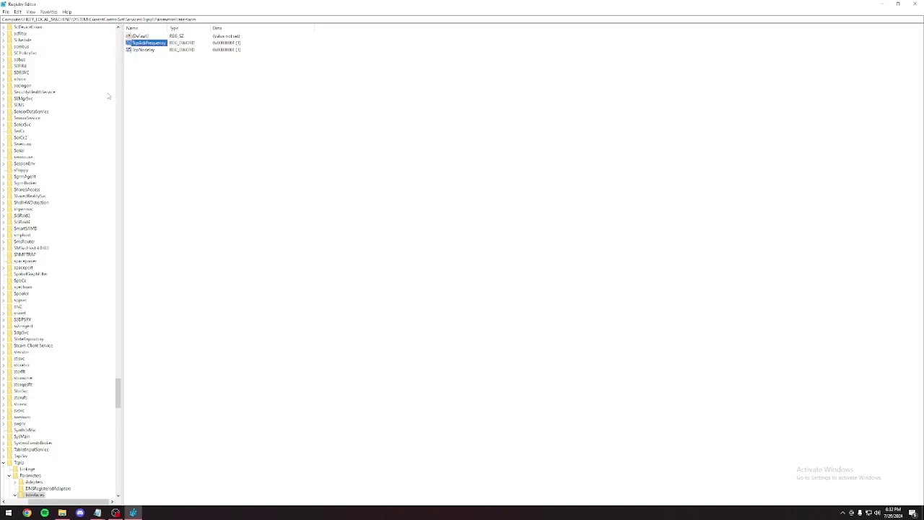
Step: Look at the new DWORD (32-bit) option, then open the TcpNoDelay value, check its hexadecimal data and accept it
right_click(208, 119)
mouse_move(218, 125)
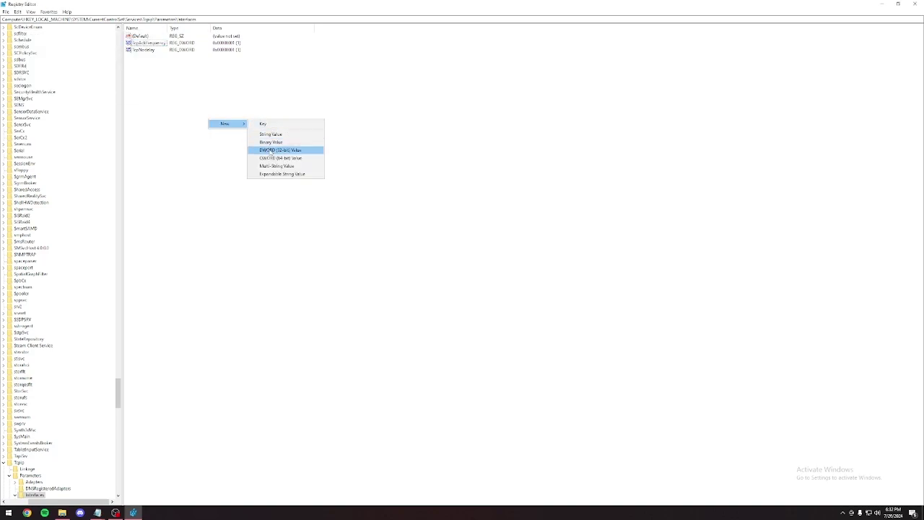
click(173, 68)
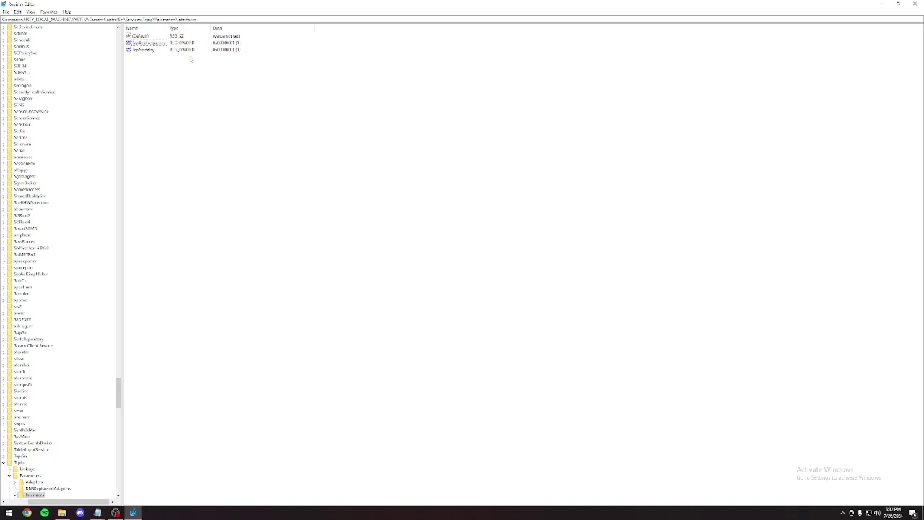
right_click(142, 51)
click(160, 57)
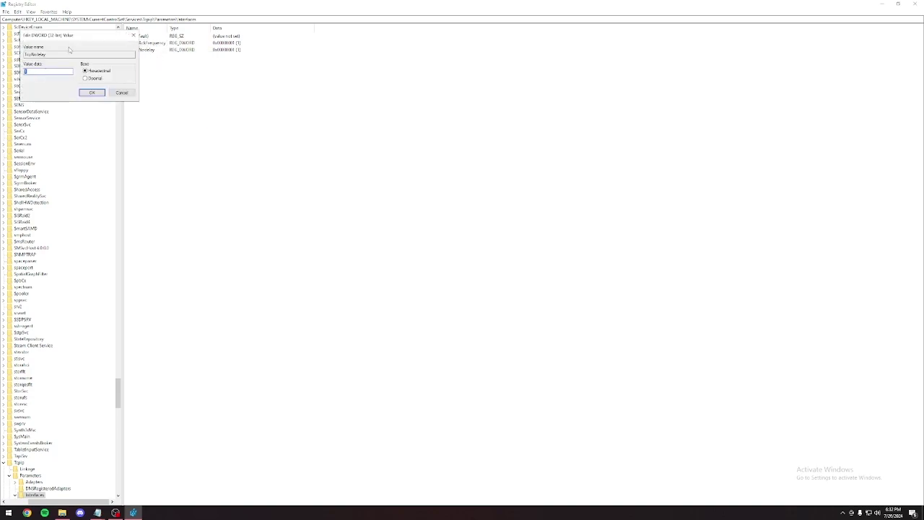
drag(69, 36, 289, 108)
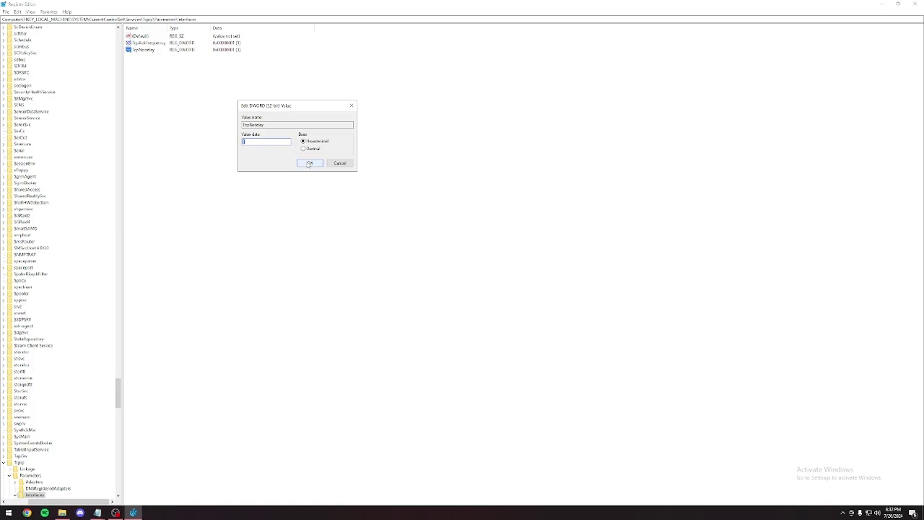
click(309, 163)
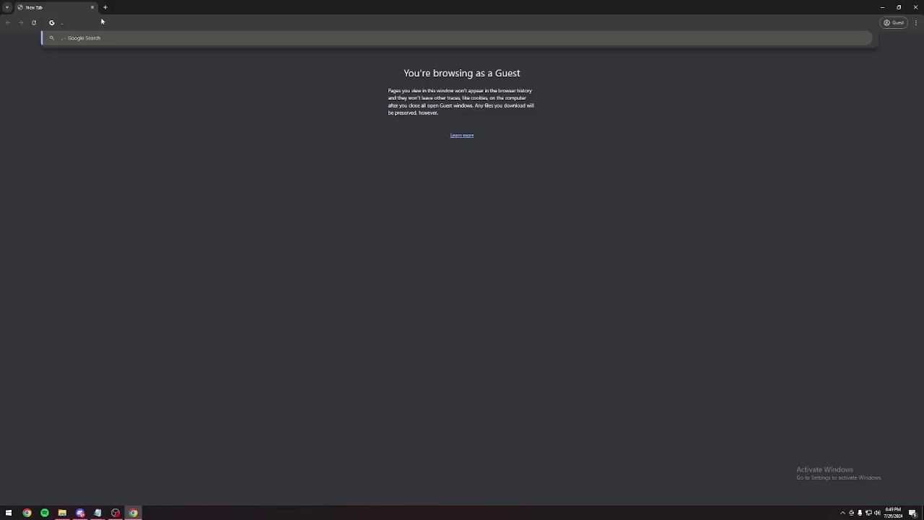
Step: Search the web for MSI Afterburner, open MSI's official Afterburner page and accept its cookies
text(MSI Afterburner)
key(Return)
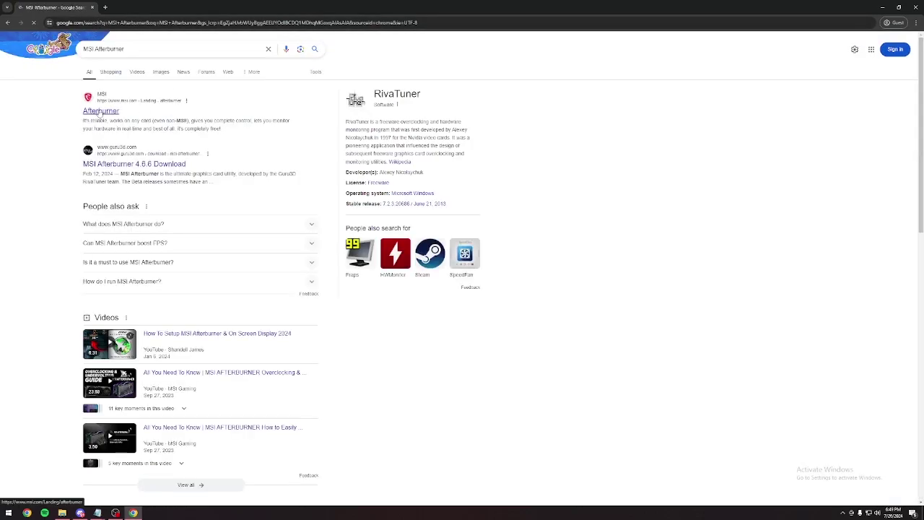
click(101, 110)
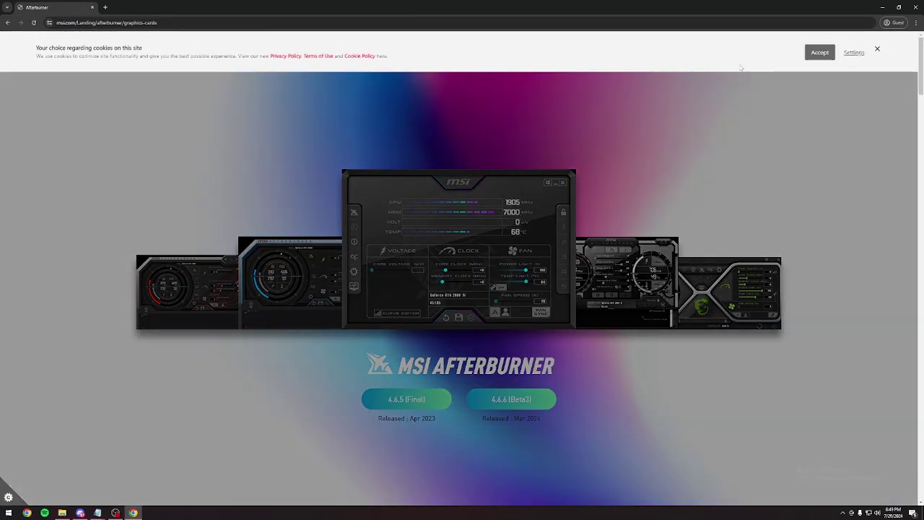
click(821, 53)
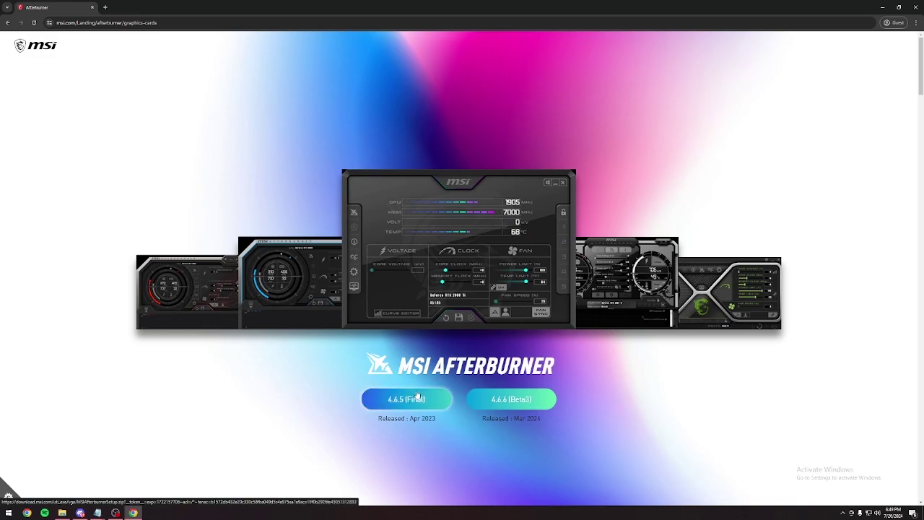
Step: Close the browser and search Windows for MSI
click(918, 4)
key(super)
text(MSI)
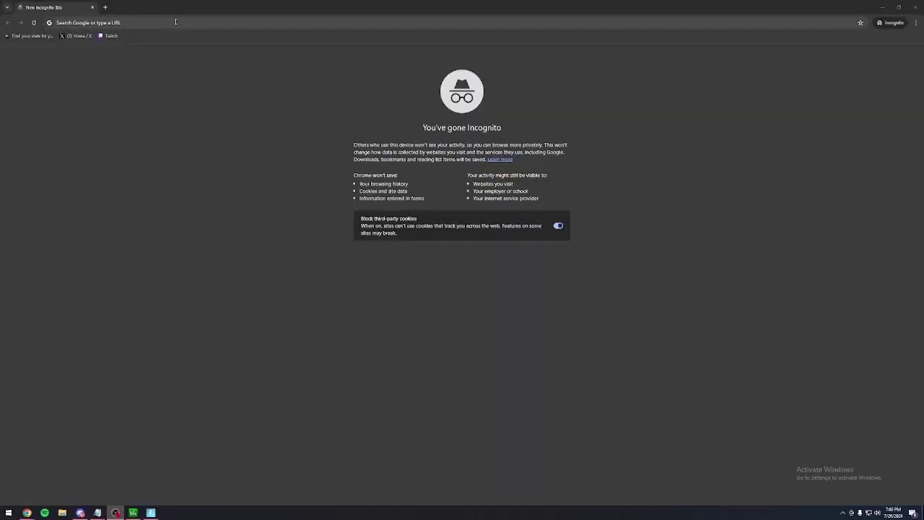
Step: Search the web for process lasso and open Bitsum's Process Lasso page
click(176, 22)
text(process lasso)
key(Return)
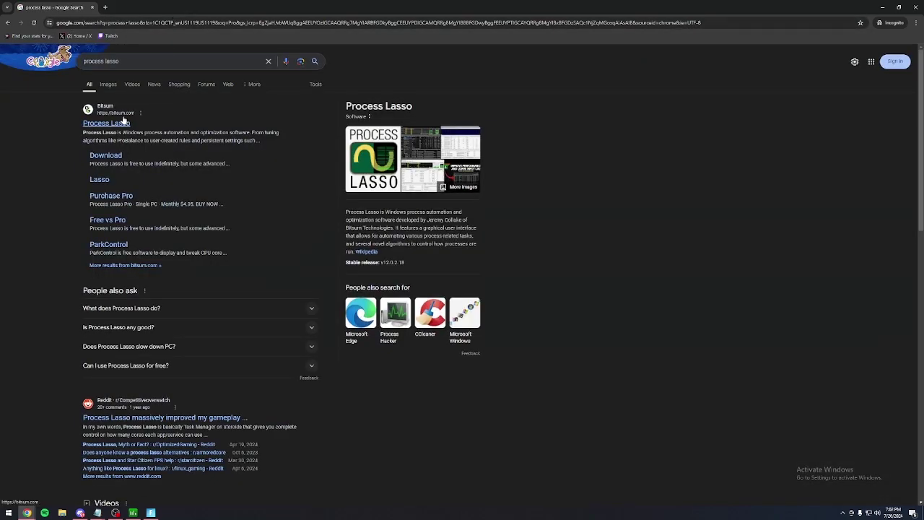
click(116, 124)
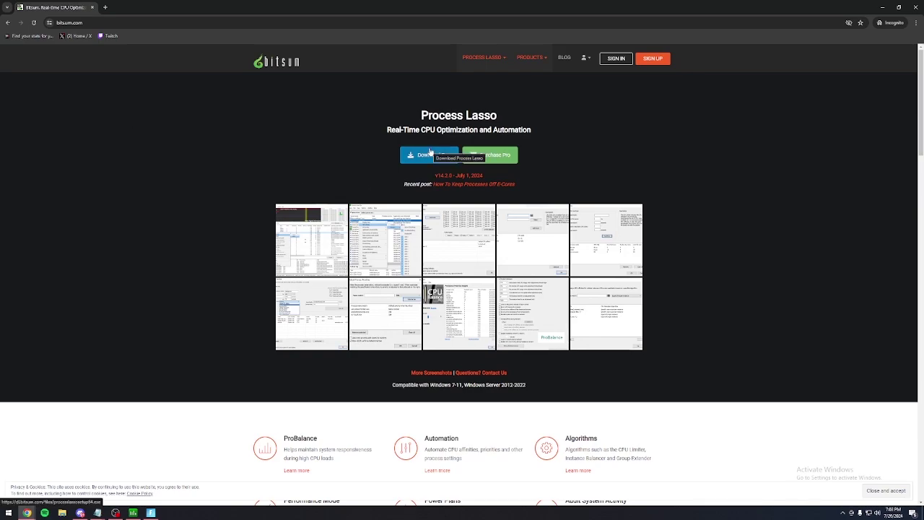
Step: Switch to Process Lasso, maximize its window and find the Fortnite processes near the end of the process list
click(153, 513)
key(Escape)
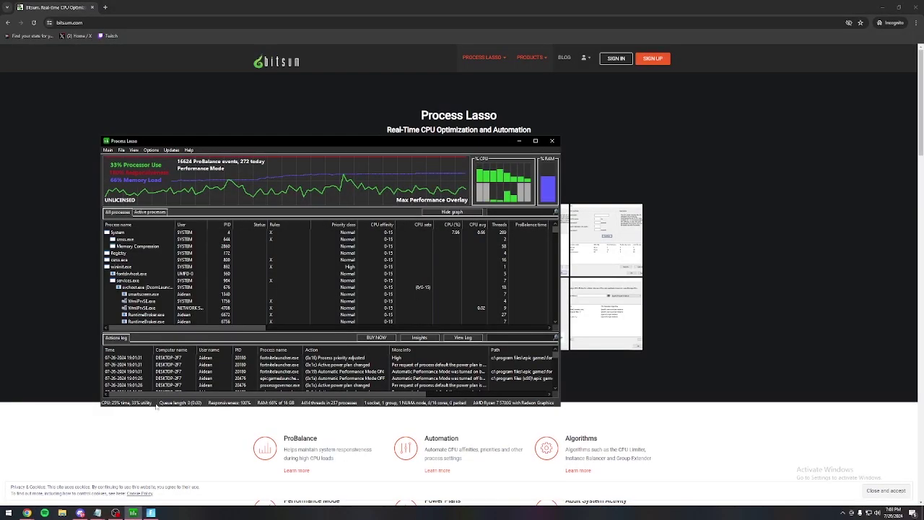
click(535, 141)
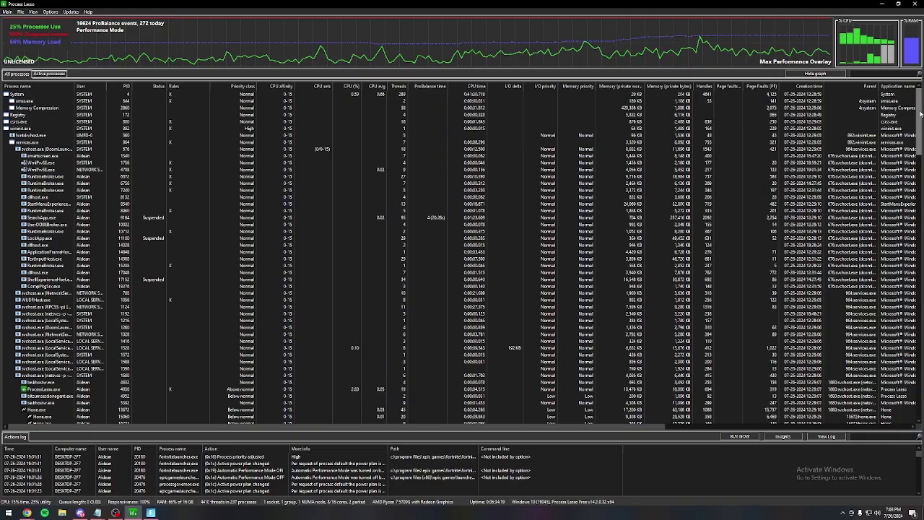
drag(920, 115, 920, 374)
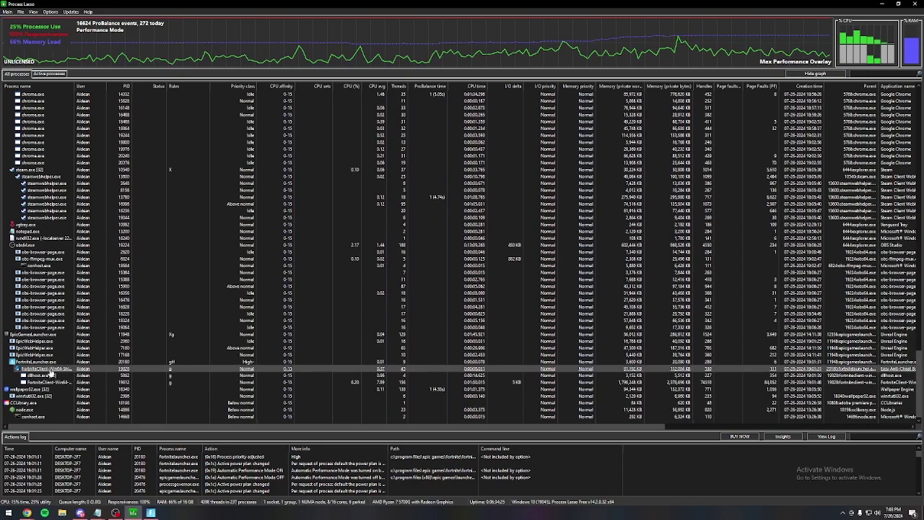
Step: Examine the CPU priority choices for the FortniteClient-Win64 process beneath the Fortnite launcher
click(42, 361)
click(52, 369)
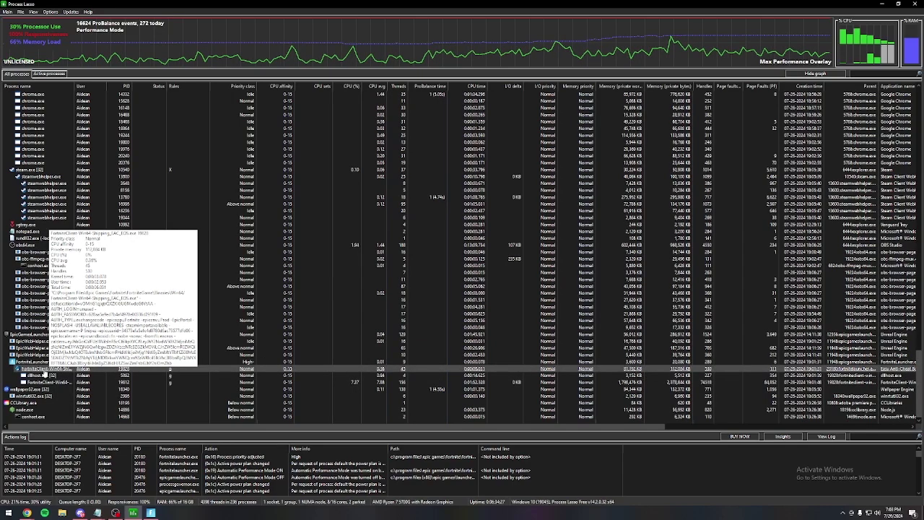
right_click(46, 373)
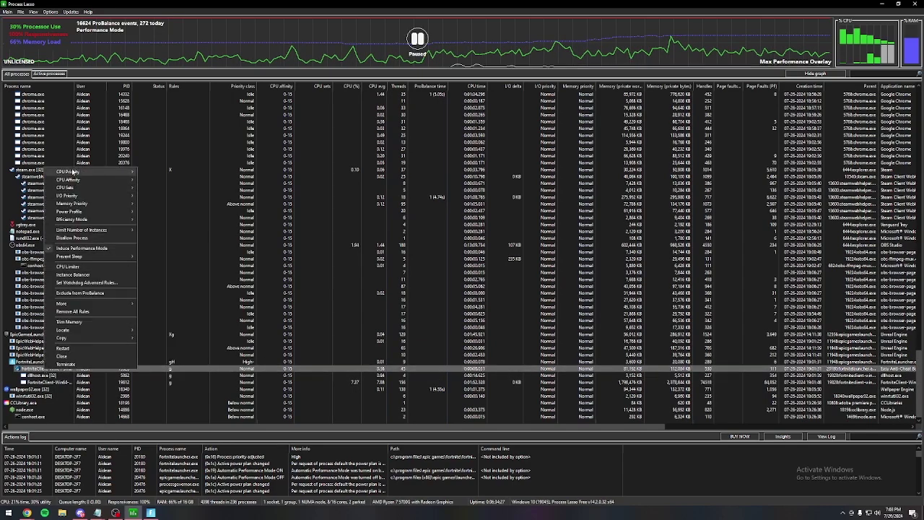
mouse_move(72, 172)
mouse_move(173, 180)
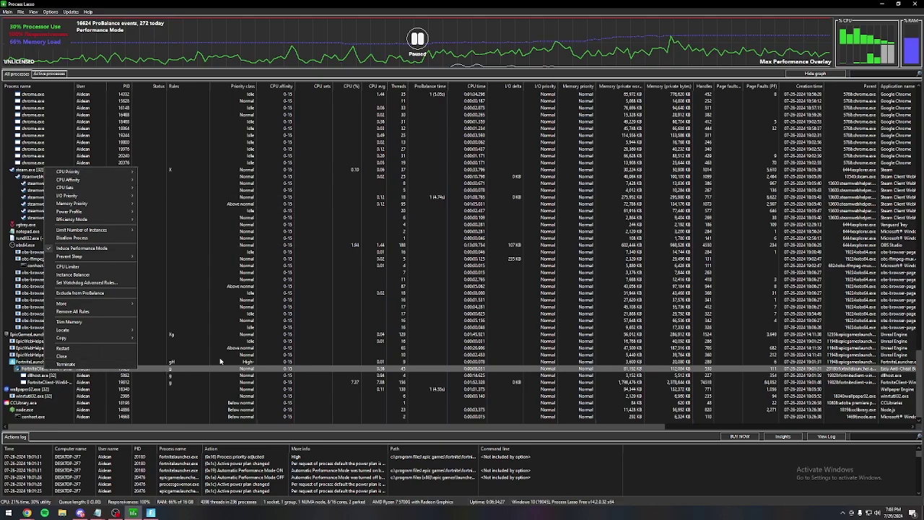
Step: Examine the FortniteLauncher.exe process's permanent CPU priority, power profile and additional options, including Hard Throttle
click(40, 362)
right_click(42, 364)
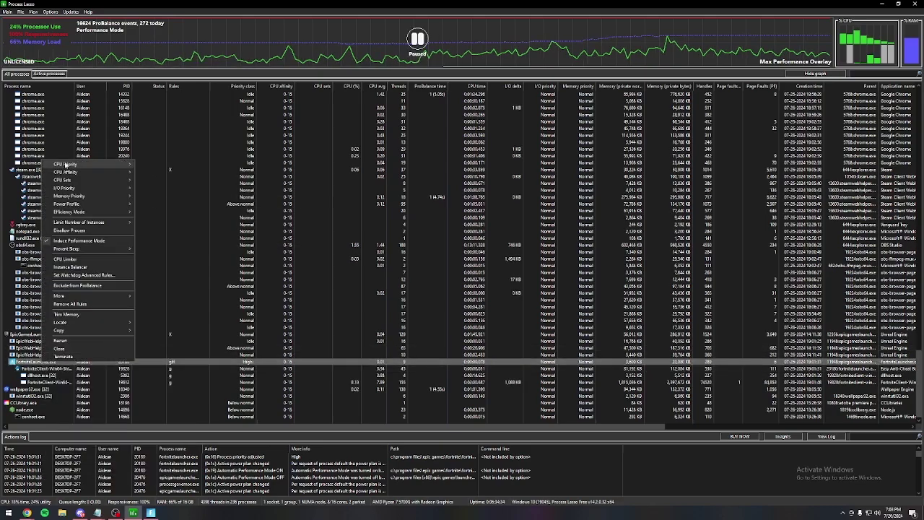
mouse_move(69, 165)
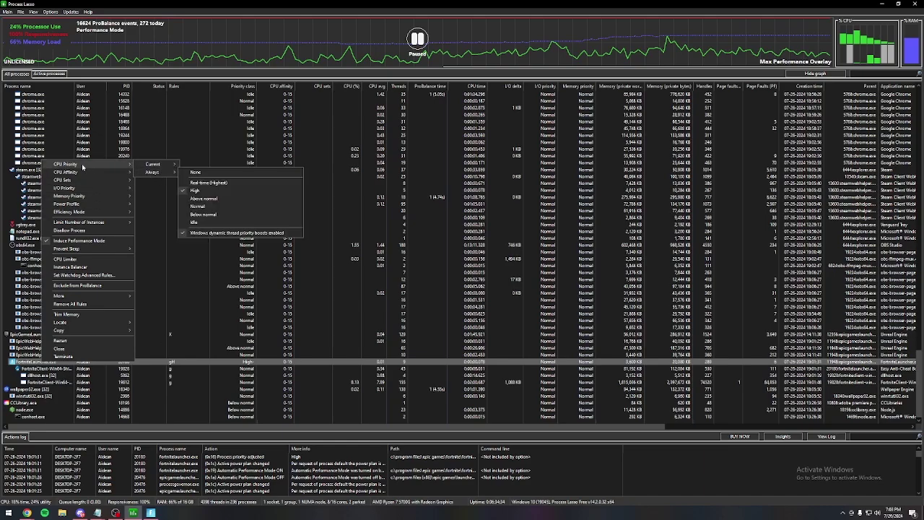
mouse_move(150, 172)
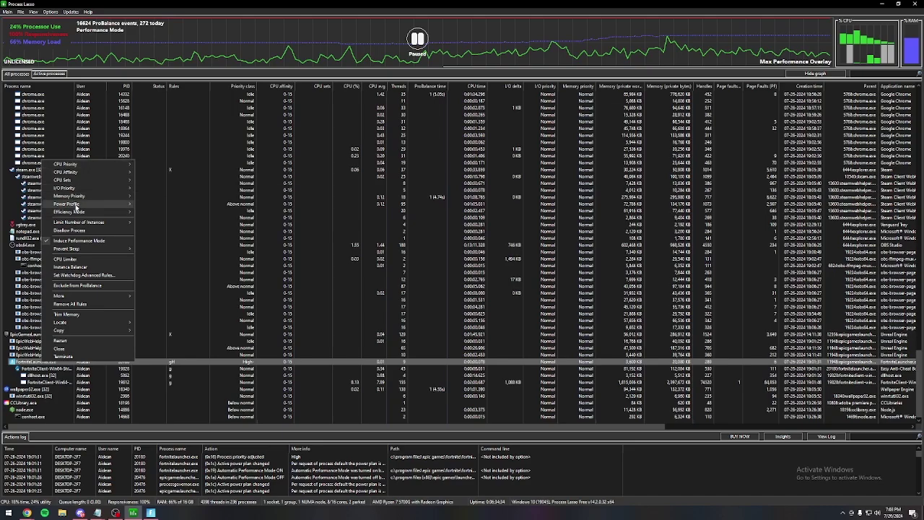
mouse_move(109, 204)
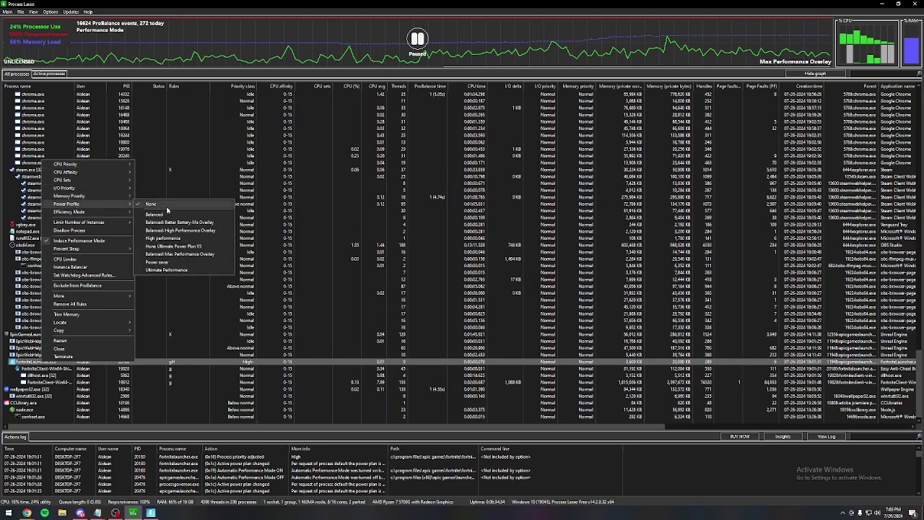
mouse_move(78, 297)
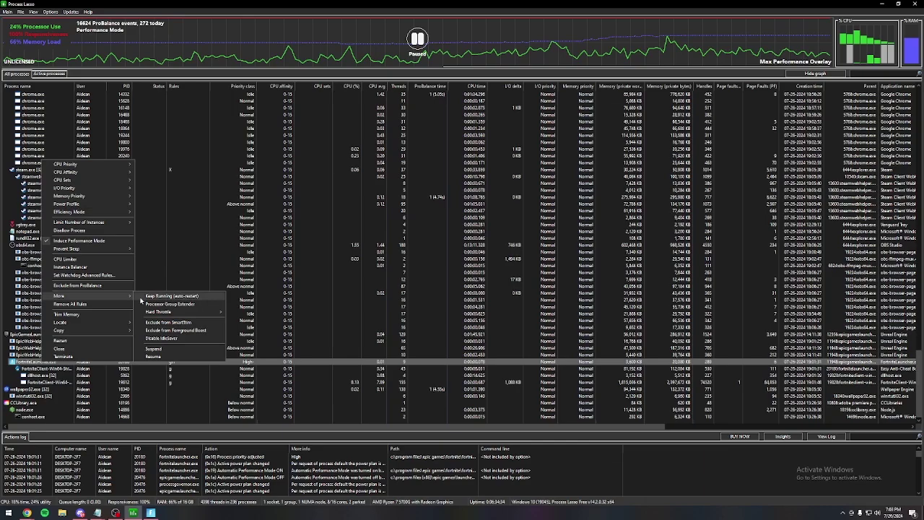
mouse_move(163, 312)
mouse_move(244, 312)
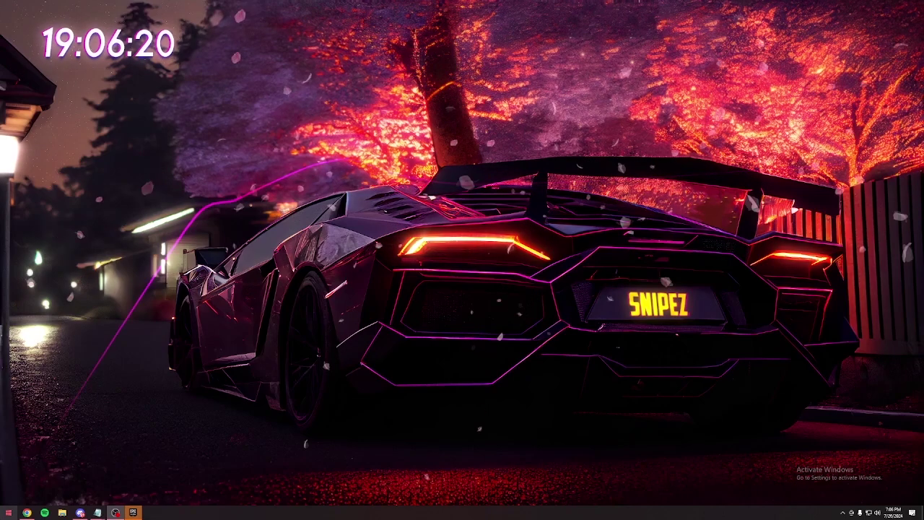
Step: Find Edit power plan in Windows and go up to the Power Options list of available power plans
key(super)
text(edit power plan)
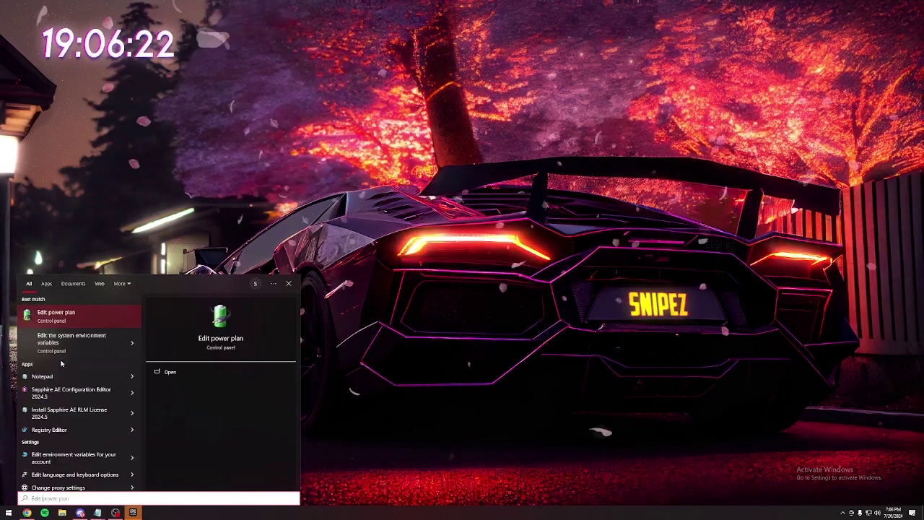
key(Return)
click(367, 129)
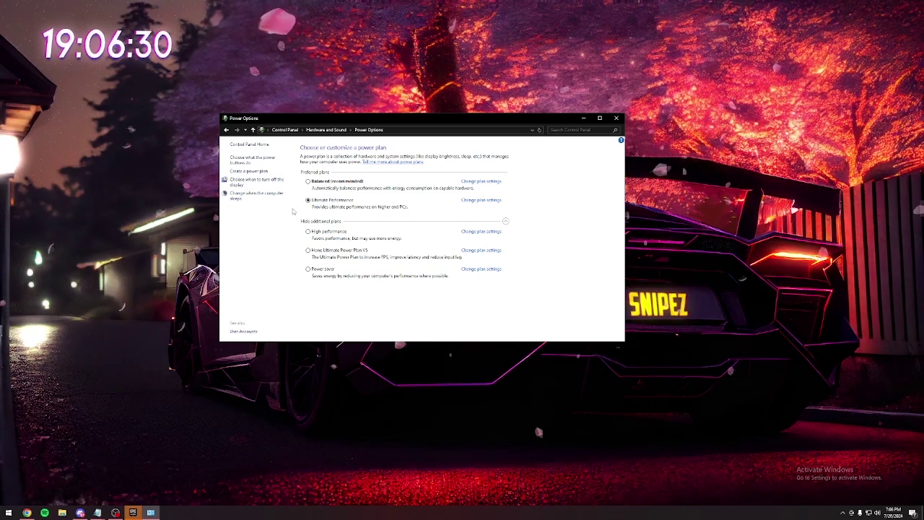
Step: Run powercfg -duplicatescheme e9a42b02-d5df-448d-aa00-03f14749eb61 in Command Prompt to add an Ultimate Performance power plan, and close the prompt
key(super)
text(cmd)
key(Return)
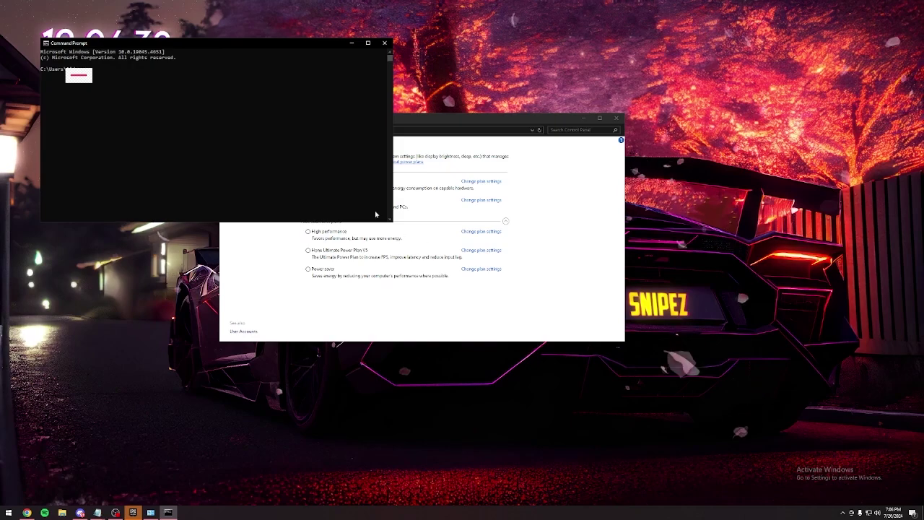
drag(114, 52, 388, 121)
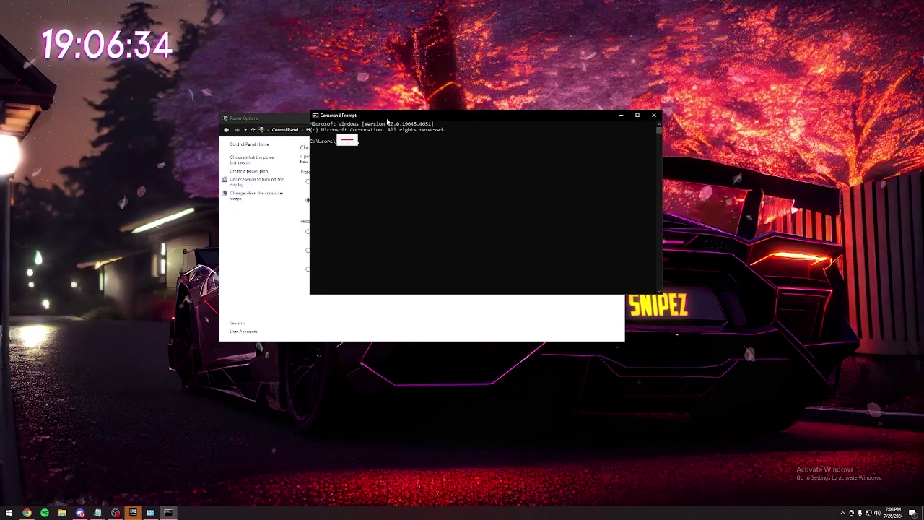
text(powercfg -duplicatescheme e9a41b02-d5df-448d-aa00-03f14749eb61)
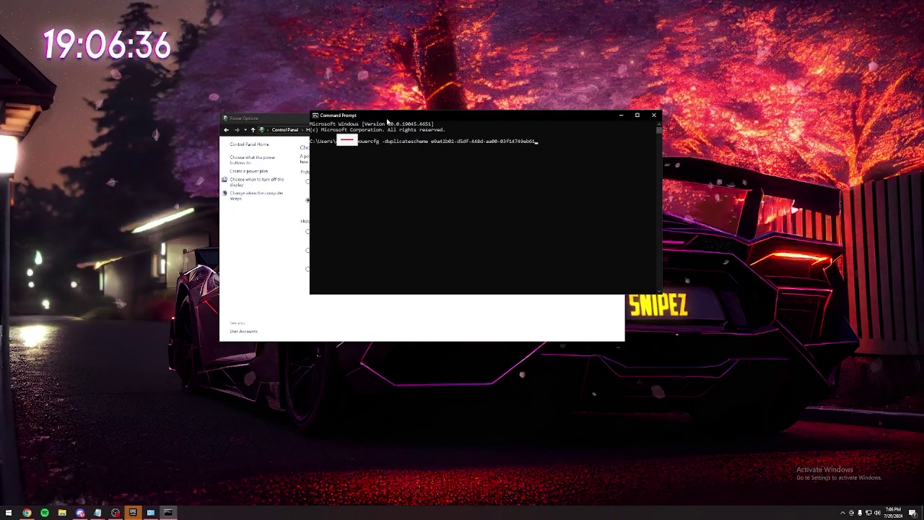
key(Return)
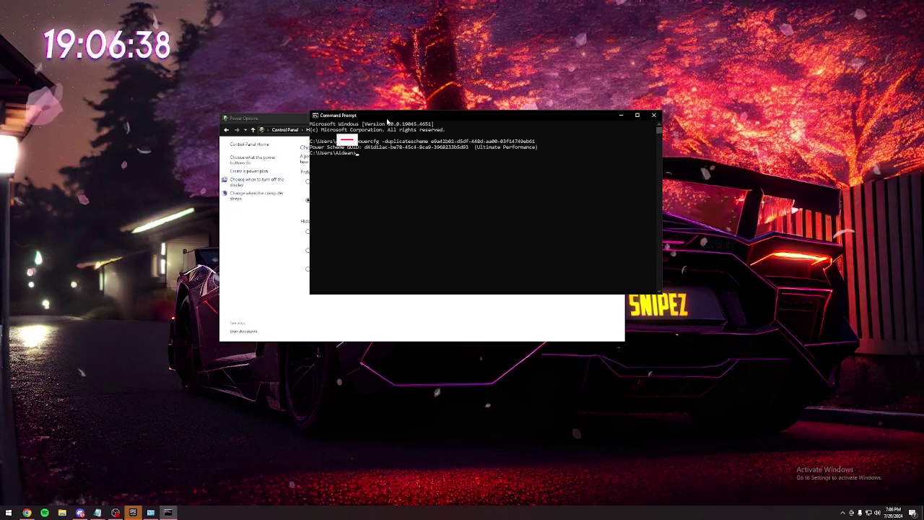
click(653, 114)
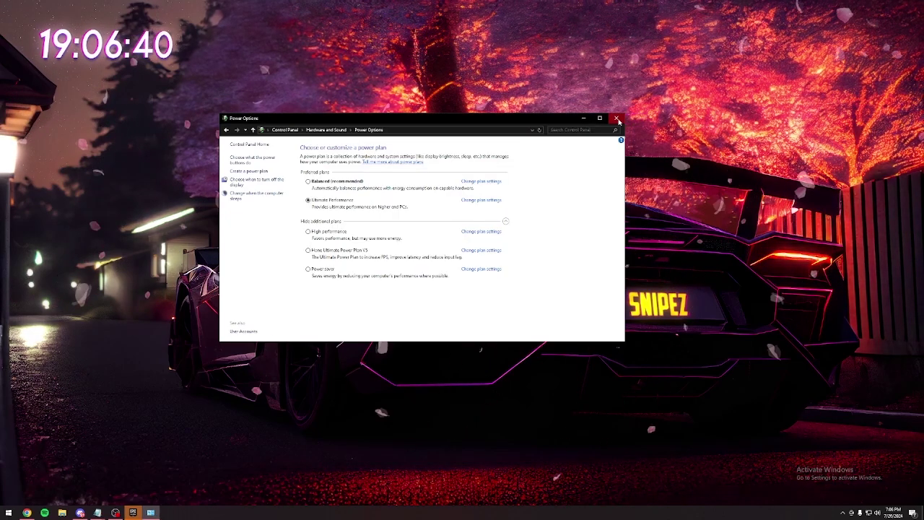
Step: Close Power Options and reopen it through Edit power plan to view the refreshed list of power plans
click(618, 119)
key(super)
text(edit power plan)
key(Return)
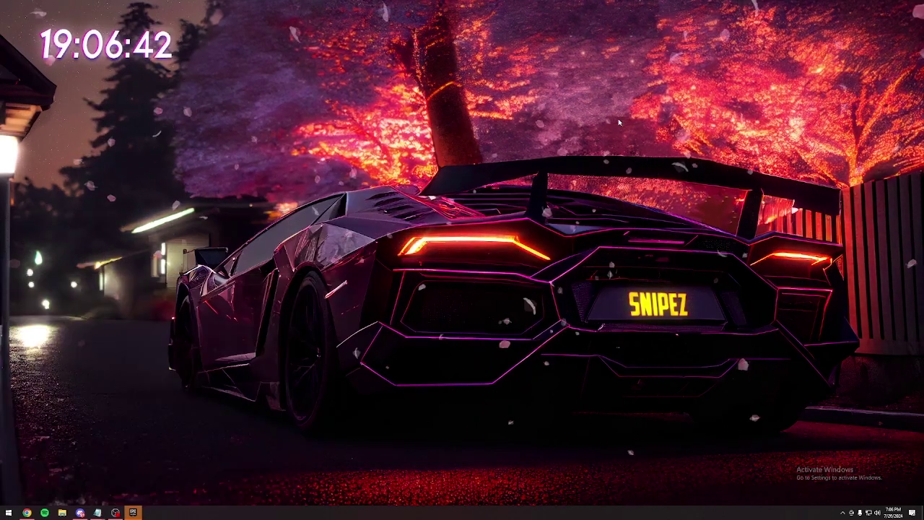
click(369, 130)
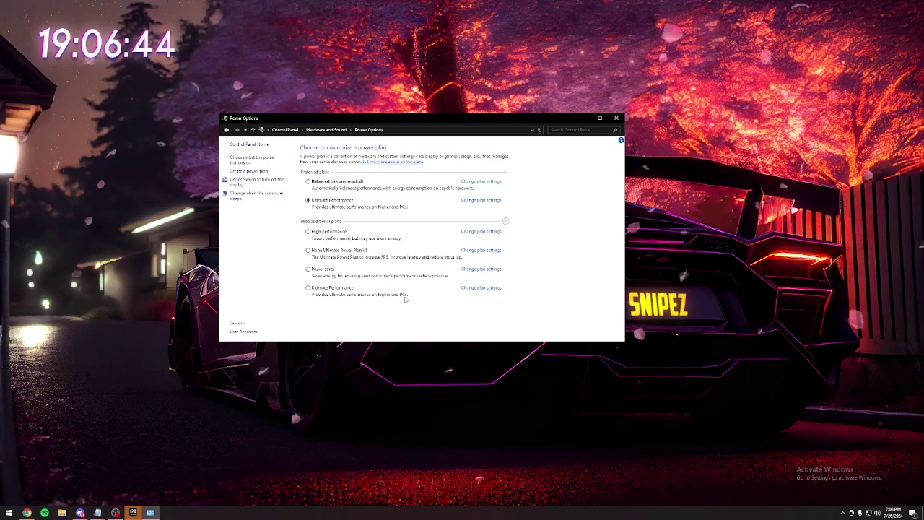
Step: Delete the duplicate Ultimate Performance plan listed under the additional power plans
click(474, 289)
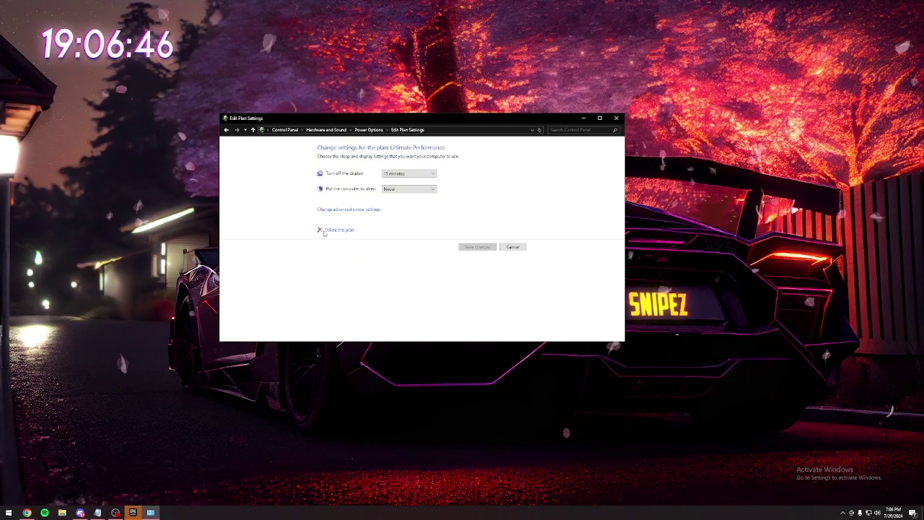
click(327, 230)
click(476, 264)
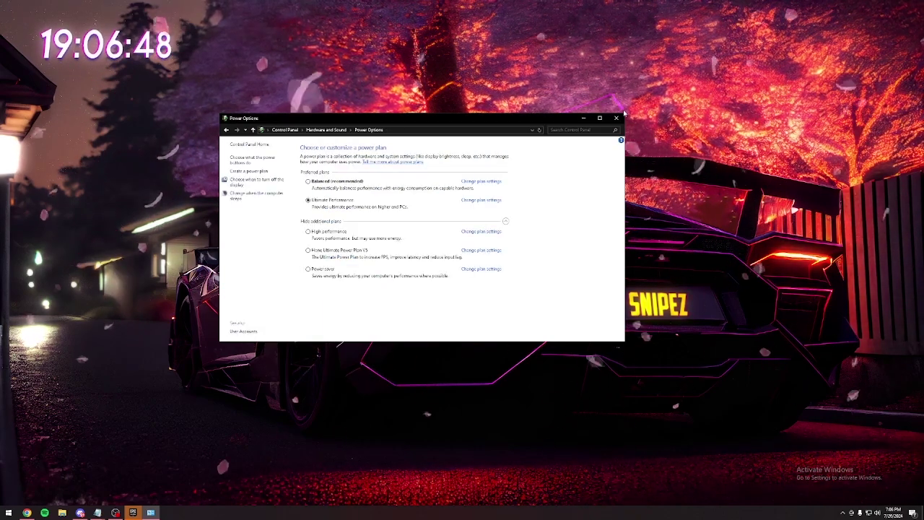